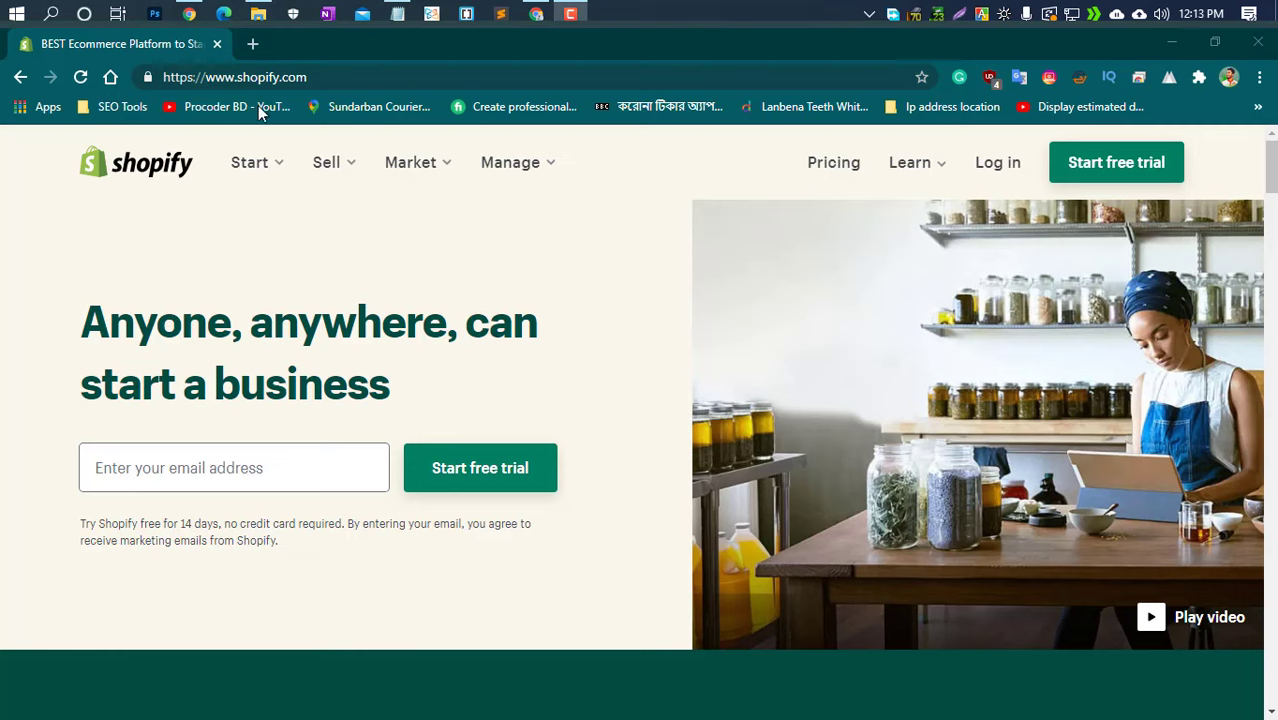
Search Google for 'shopify partner' in a new tab and open the Shopify Partner Program page
click(253, 46)
click(253, 46)
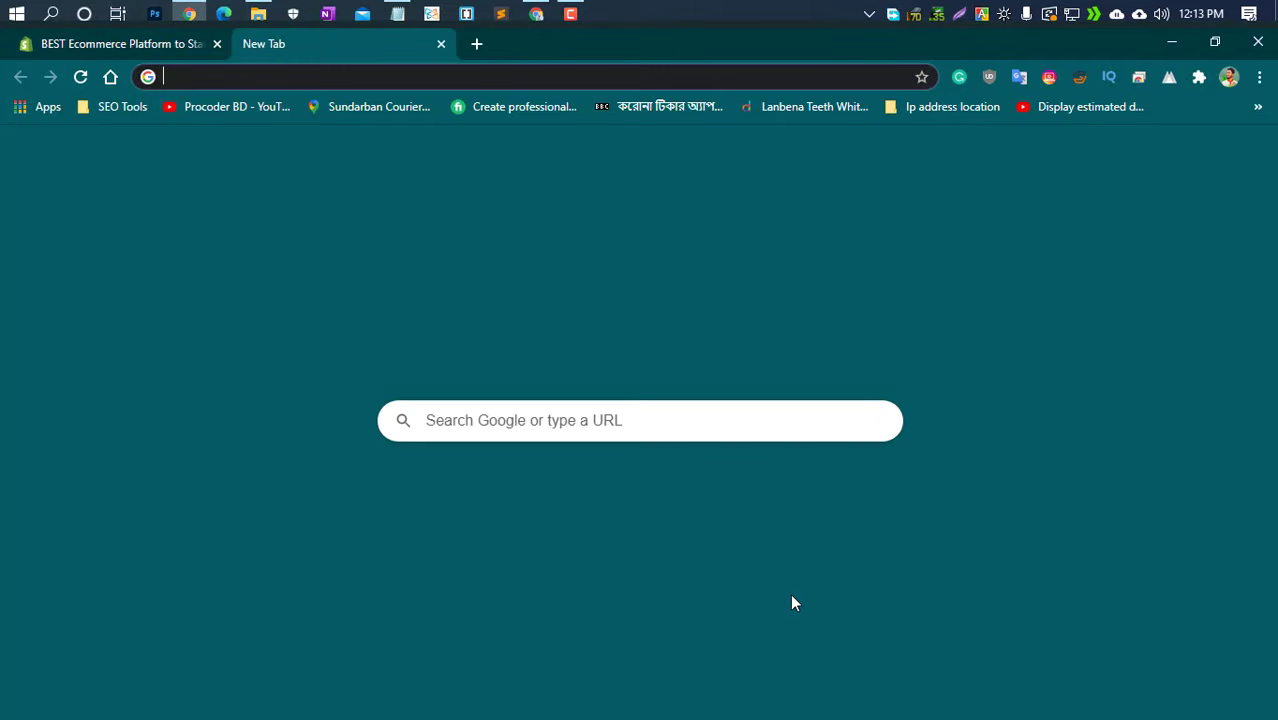
text(sh)
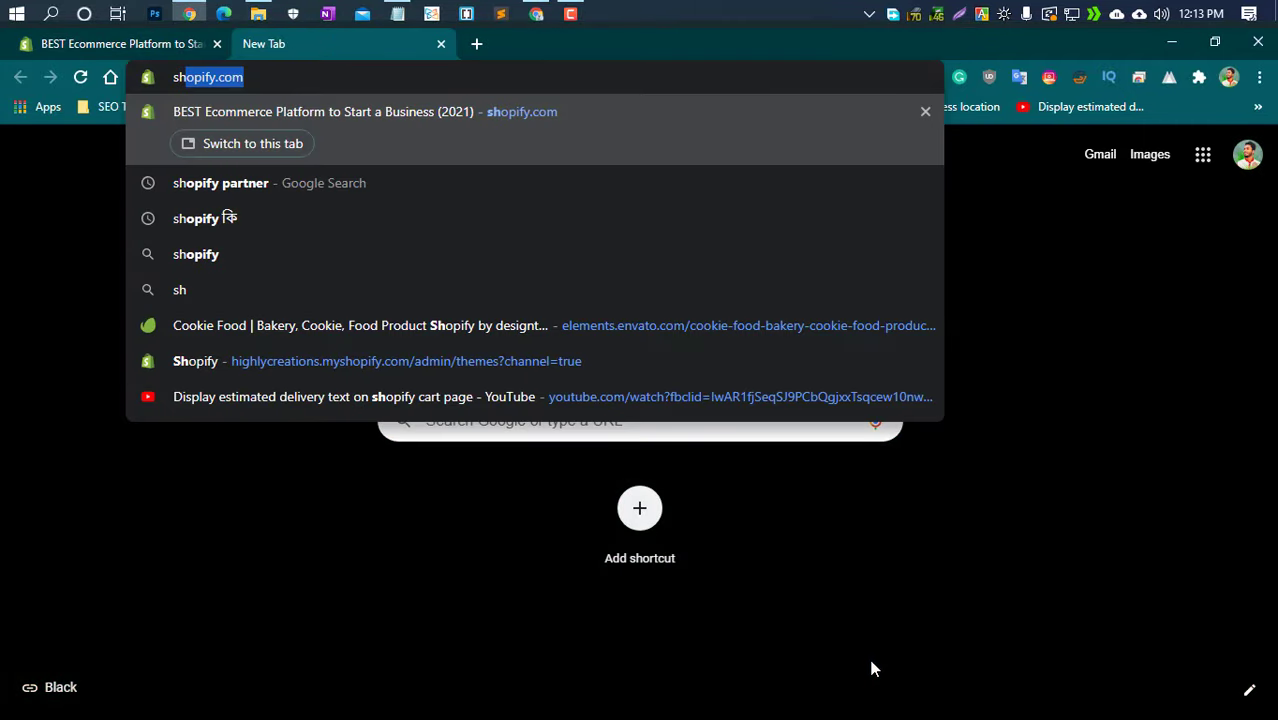
text(opifu)
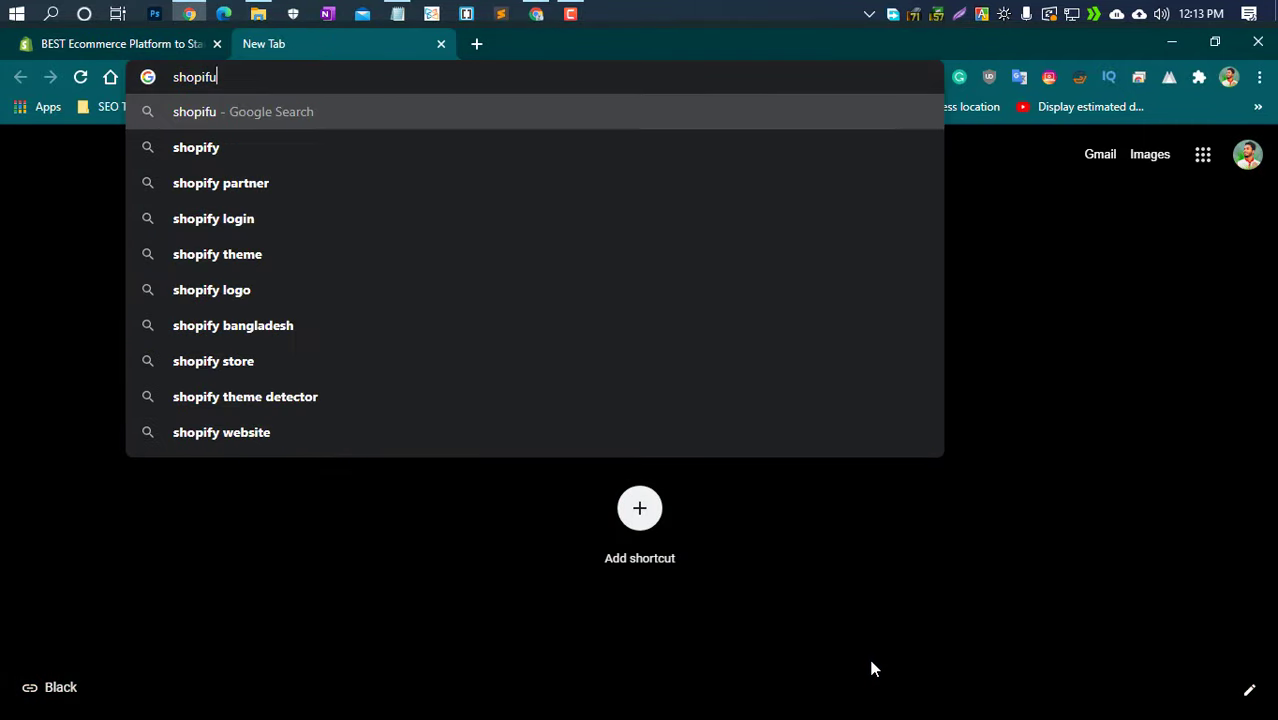
key(BackSpace)
text(y )
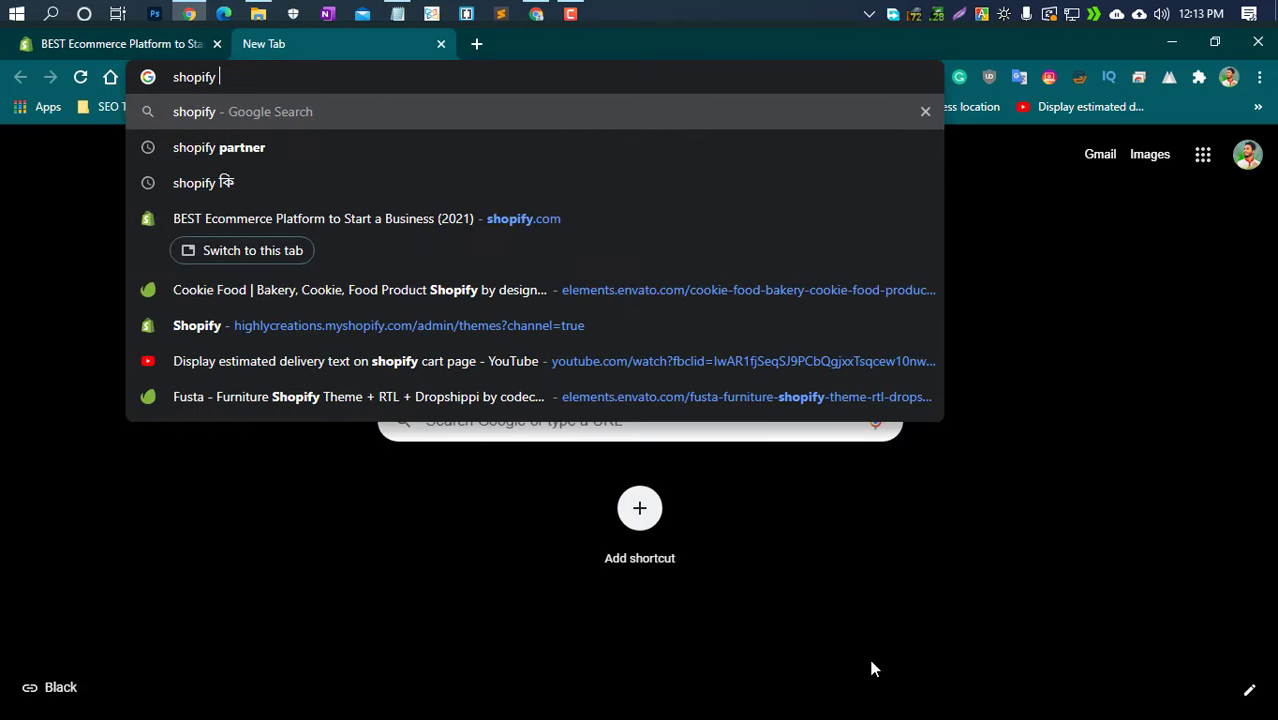
text(p)
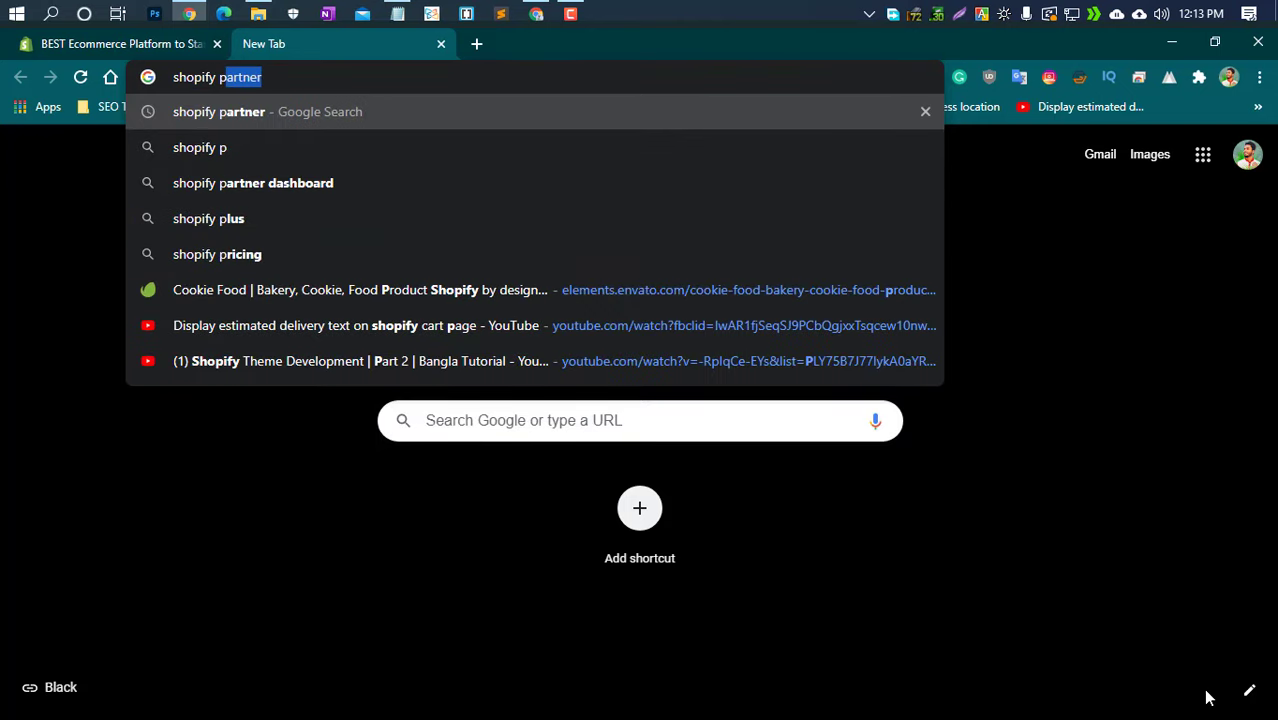
key(Return)
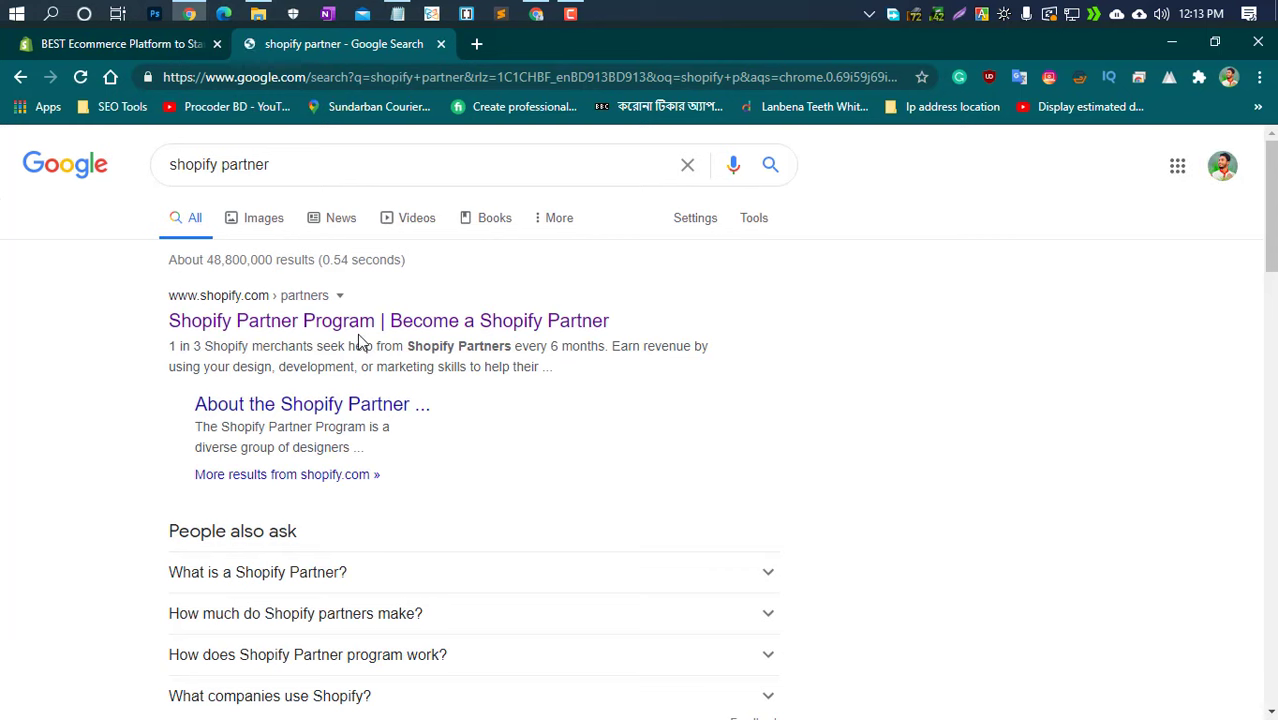
click(251, 332)
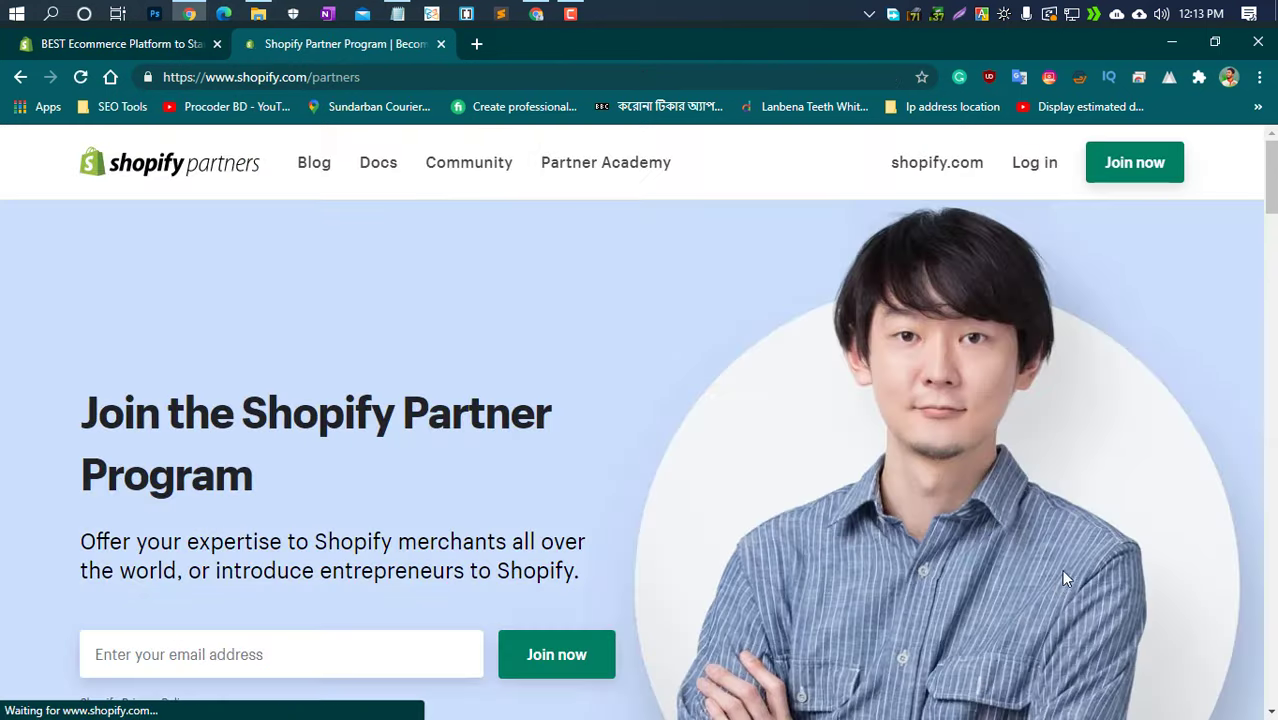
Copy the account email from the saved notes and start the Join now partner signup
click(397, 13)
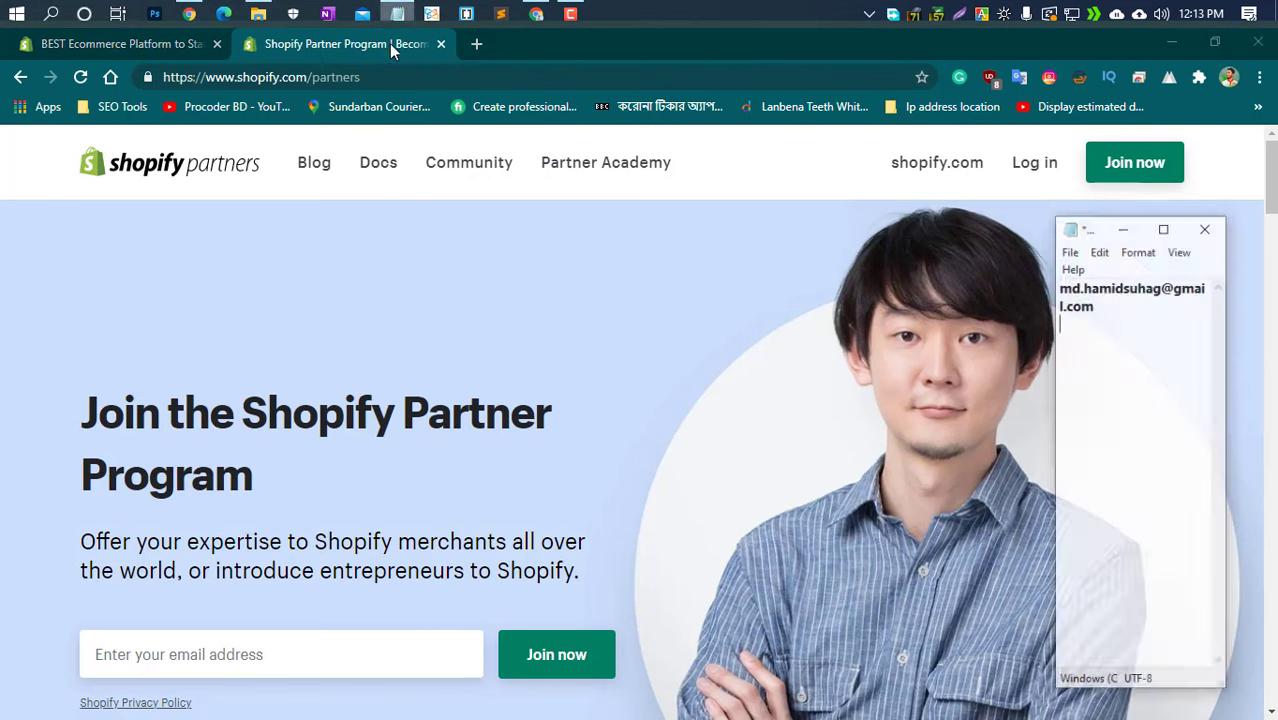
click(1134, 330)
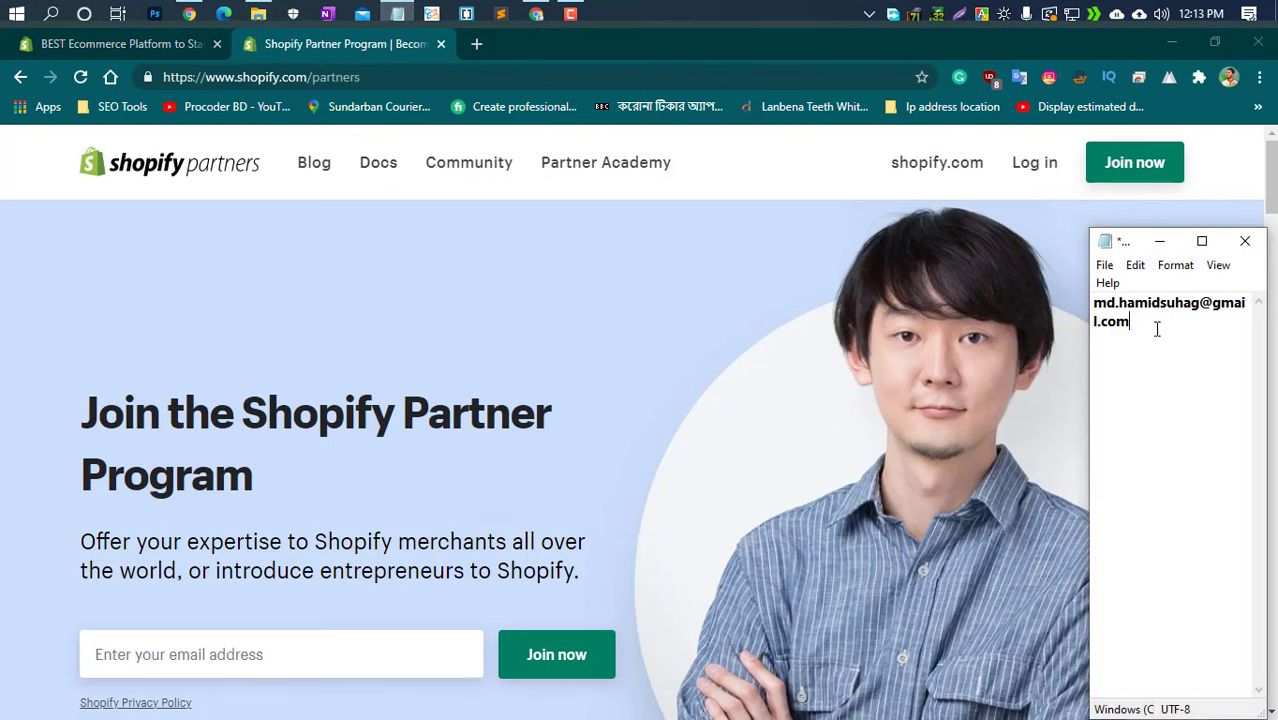
key(ctrl+a)
right_click(1138, 320)
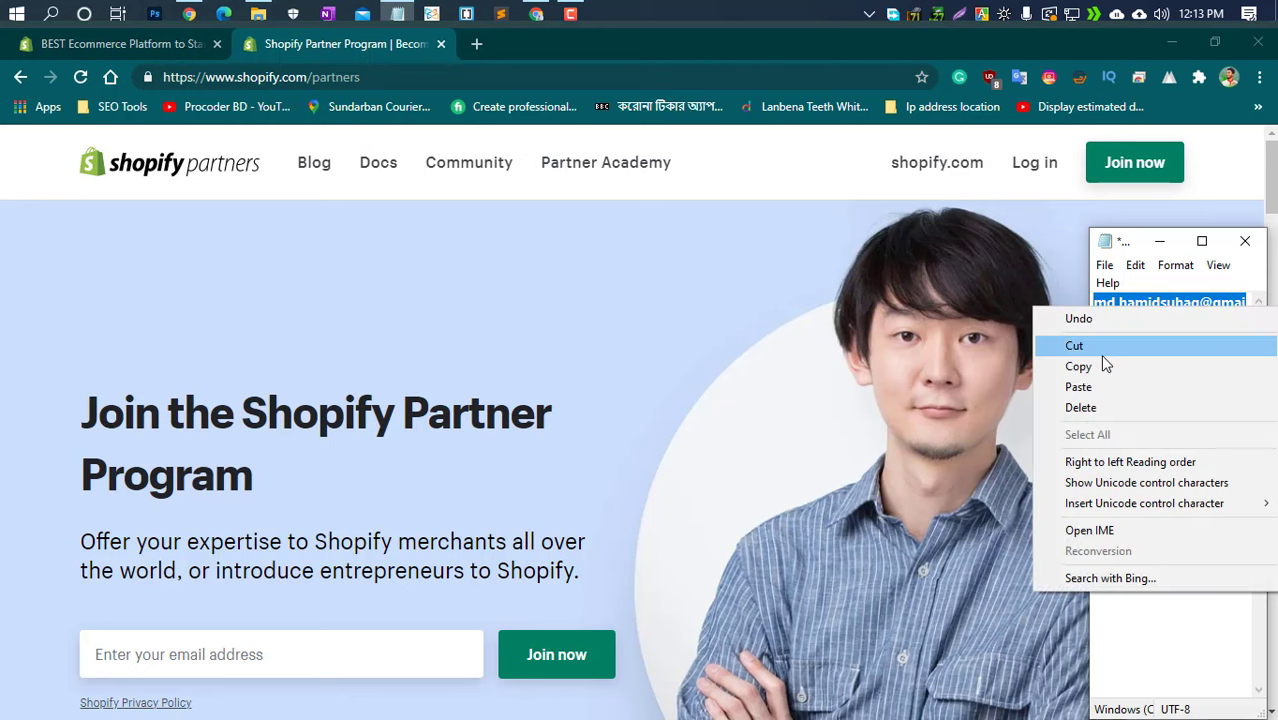
click(1103, 369)
click(1160, 241)
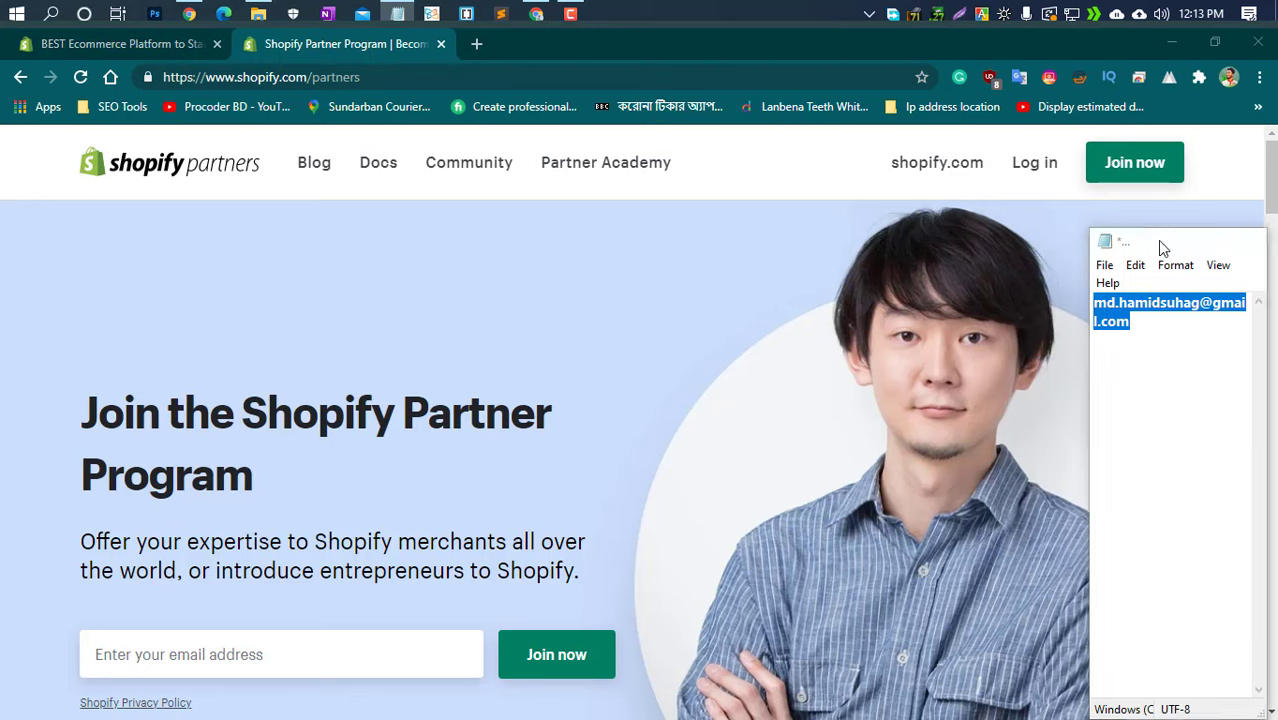
click(1132, 165)
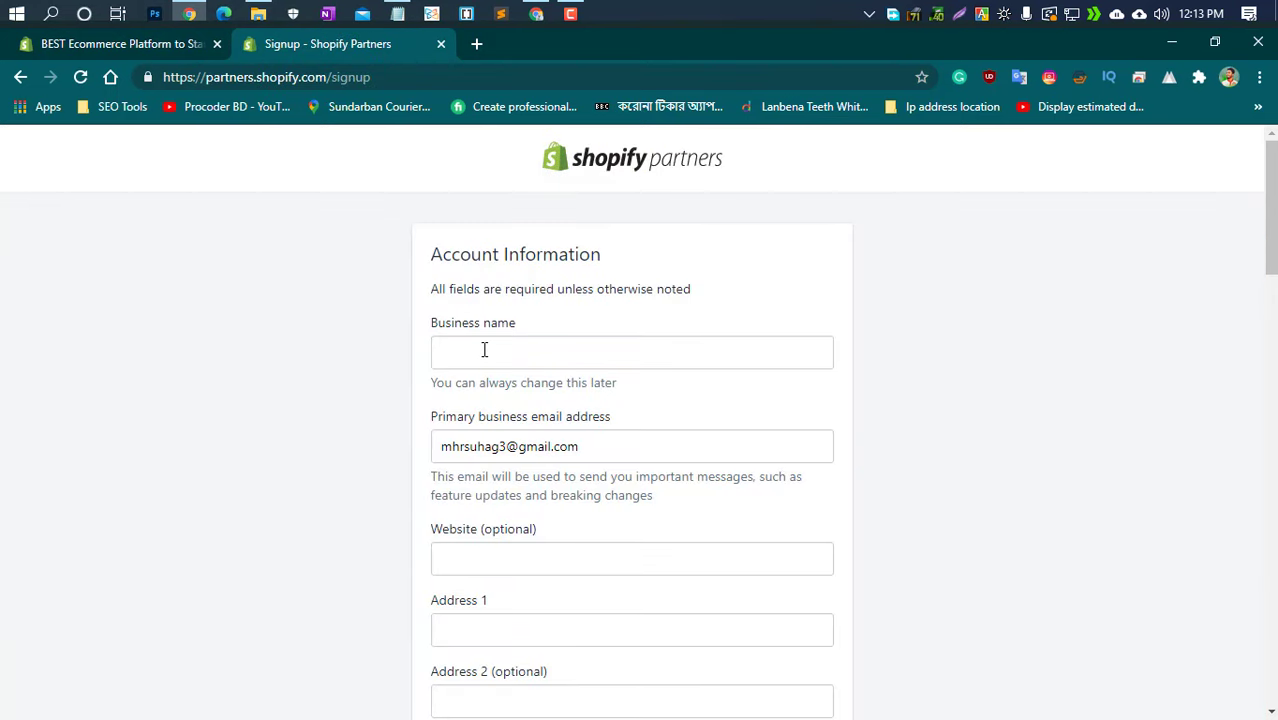
Enter the business name and paste the copied address over the primary email field
click(484, 349)
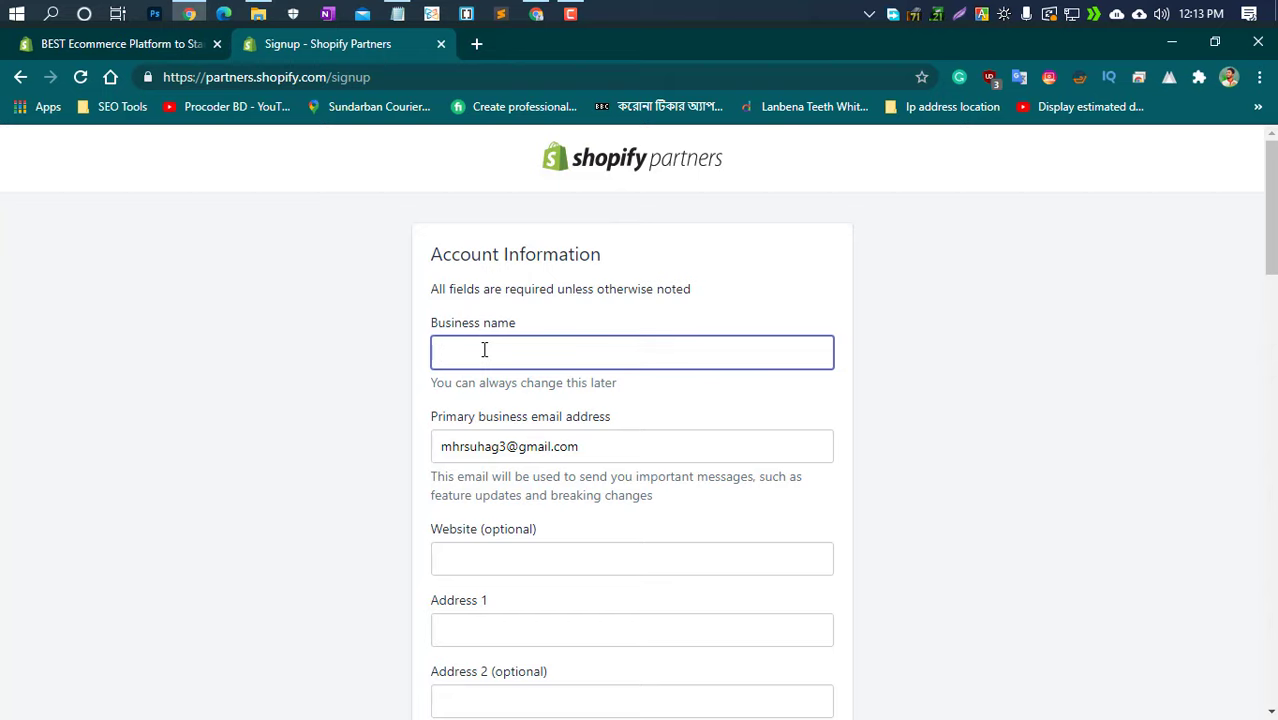
text(Hamid Suhag)
scroll(484, 350, down, 2)
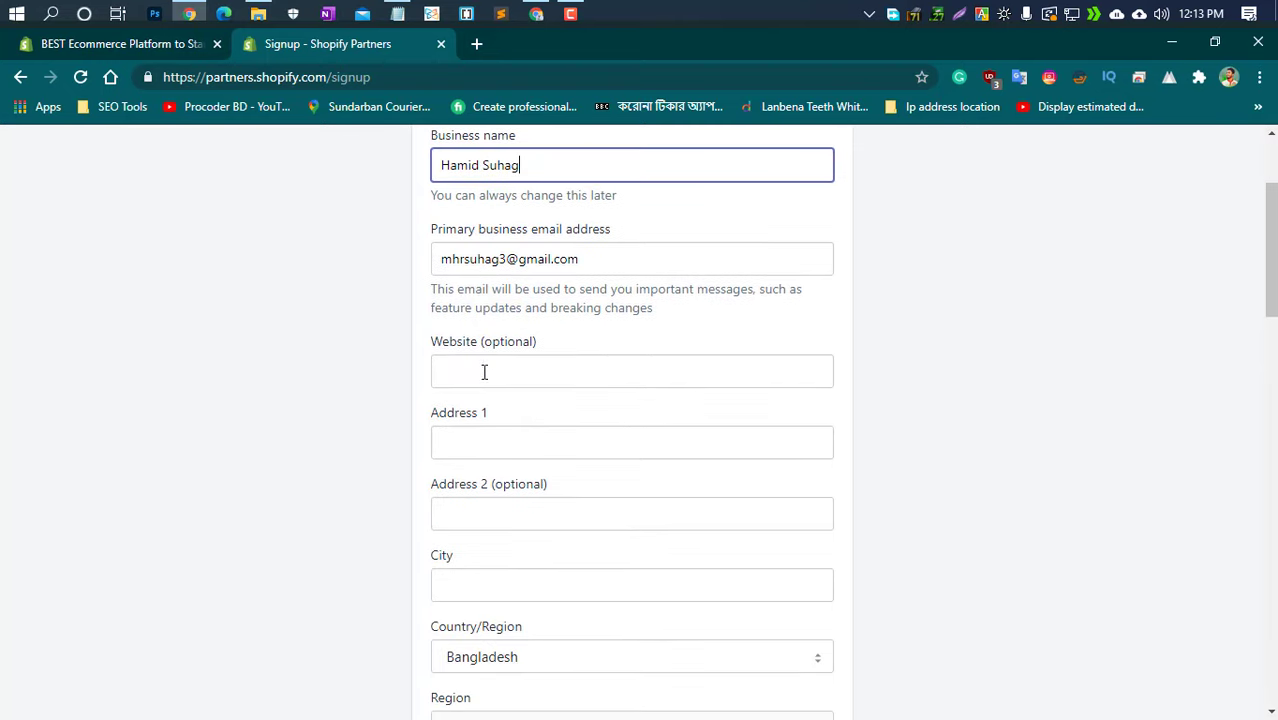
click(598, 255)
drag(598, 255, 422, 277)
key(ctrl+v)
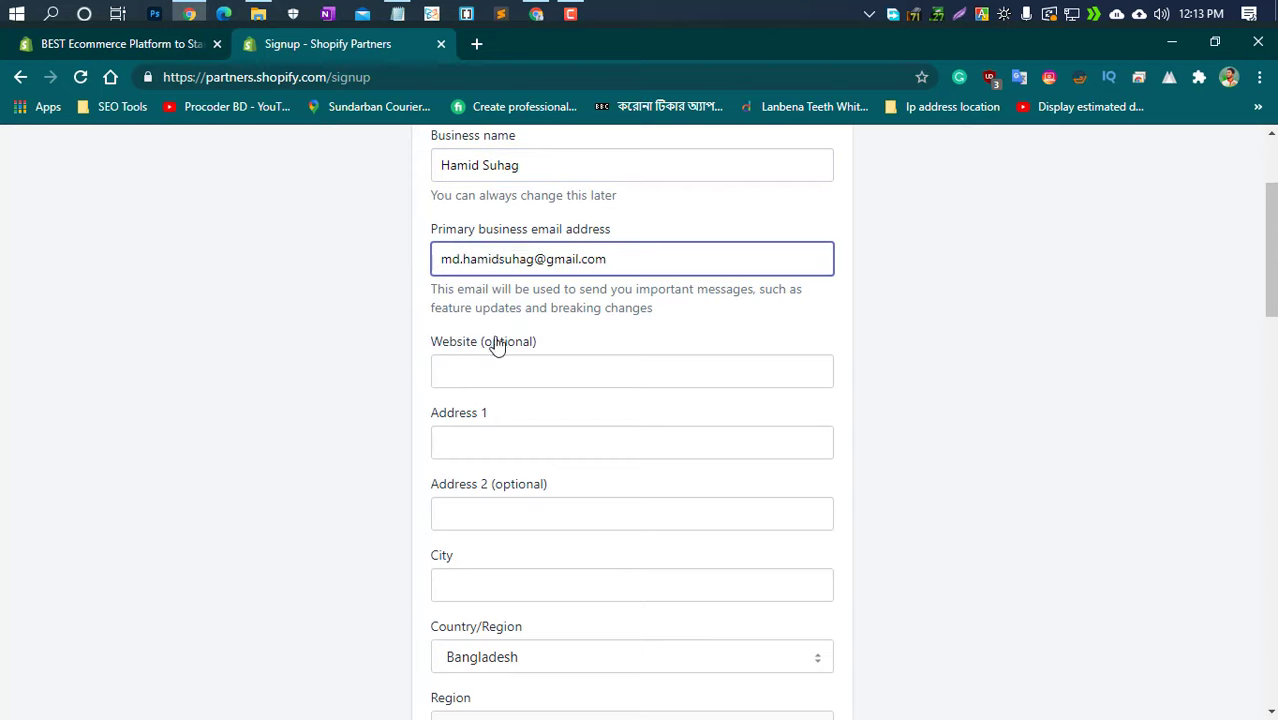
click(486, 377)
Fill in the Address 1 street line and the City field
click(486, 442)
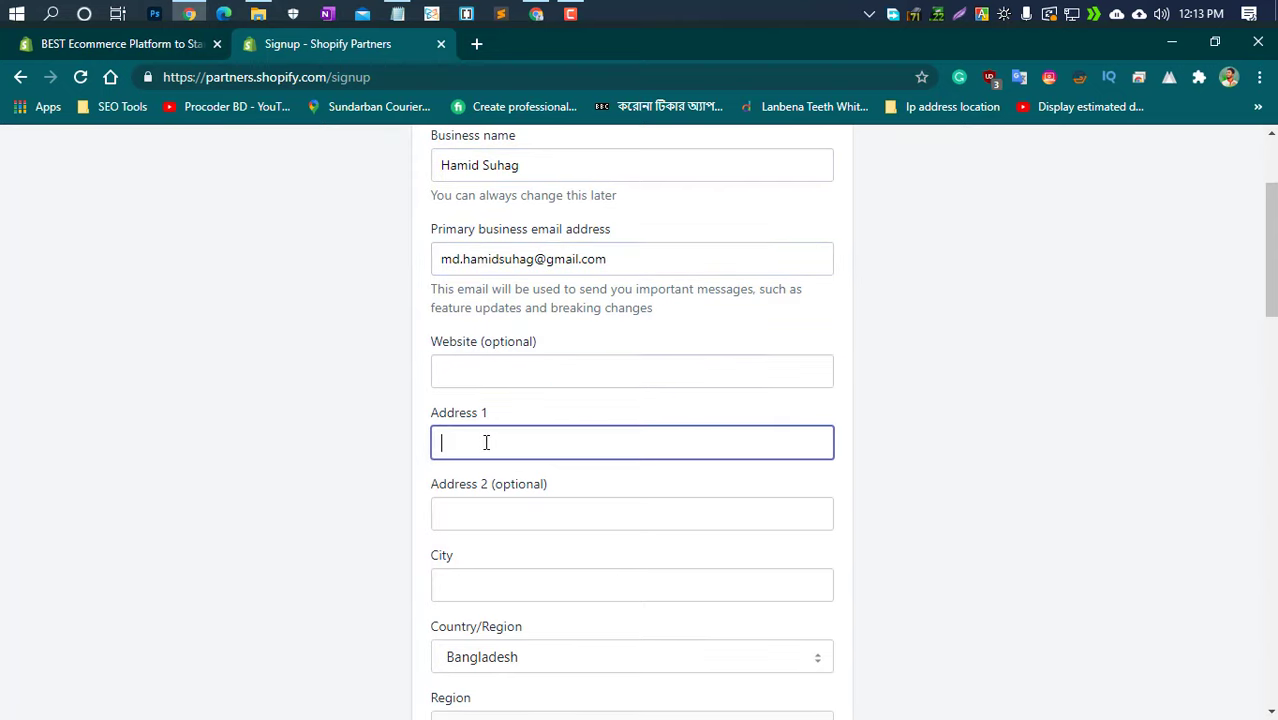
click(473, 443)
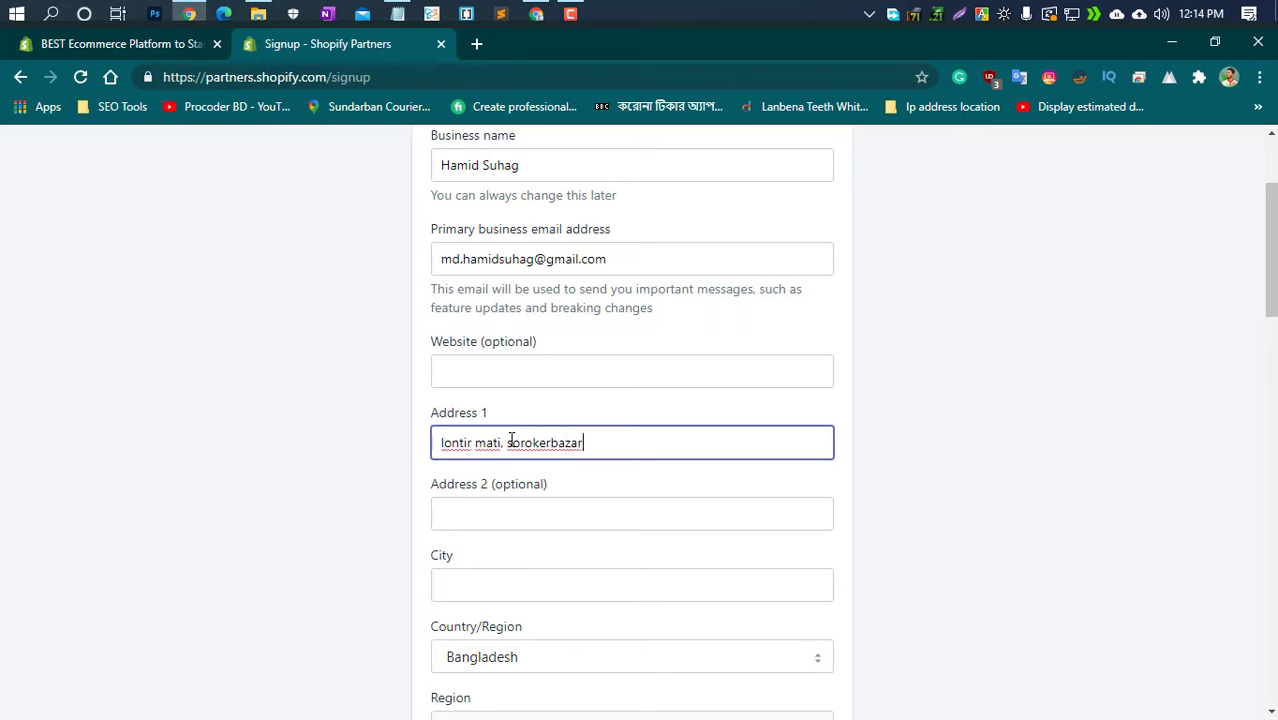
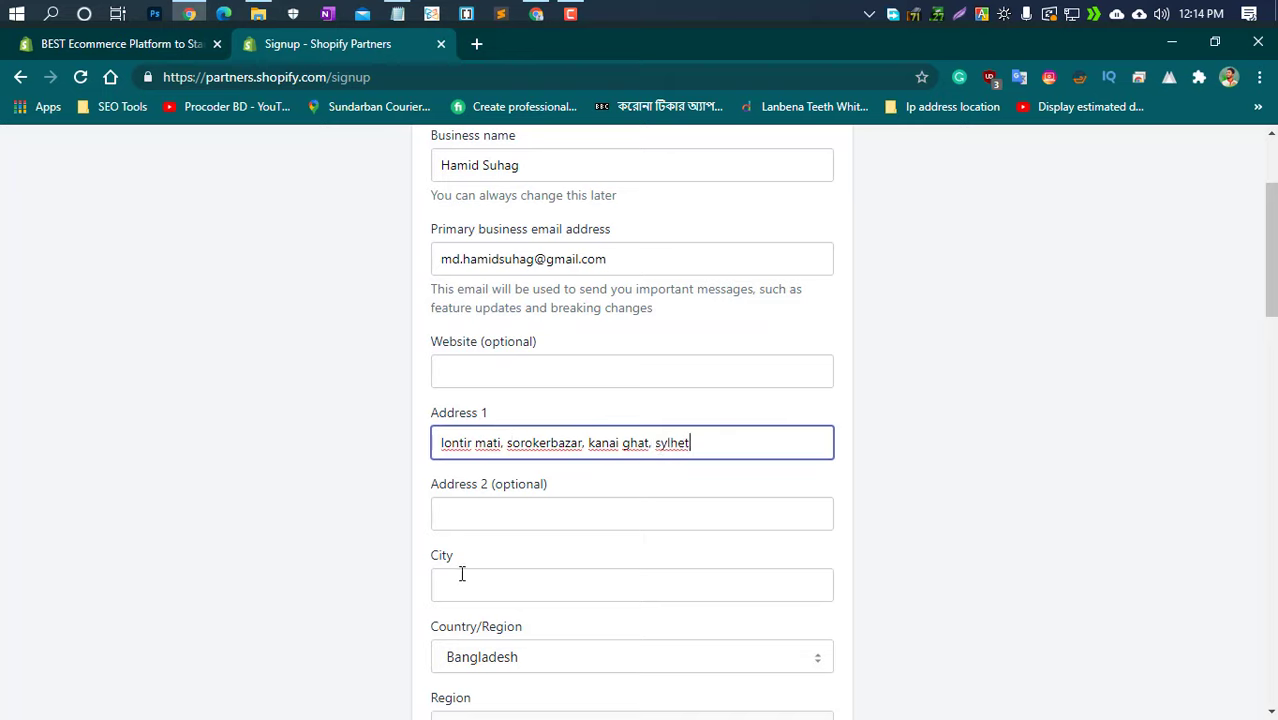
click(461, 575)
text(sylhet)
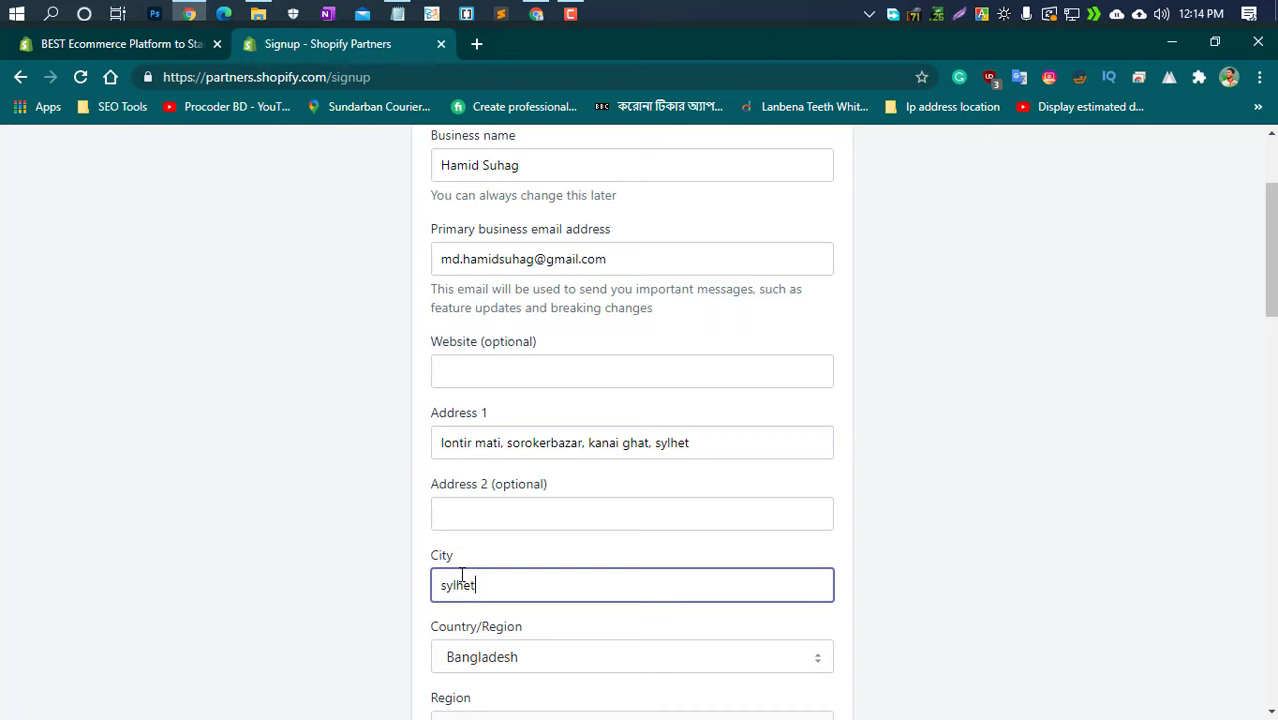
scroll(461, 575, down, 3)
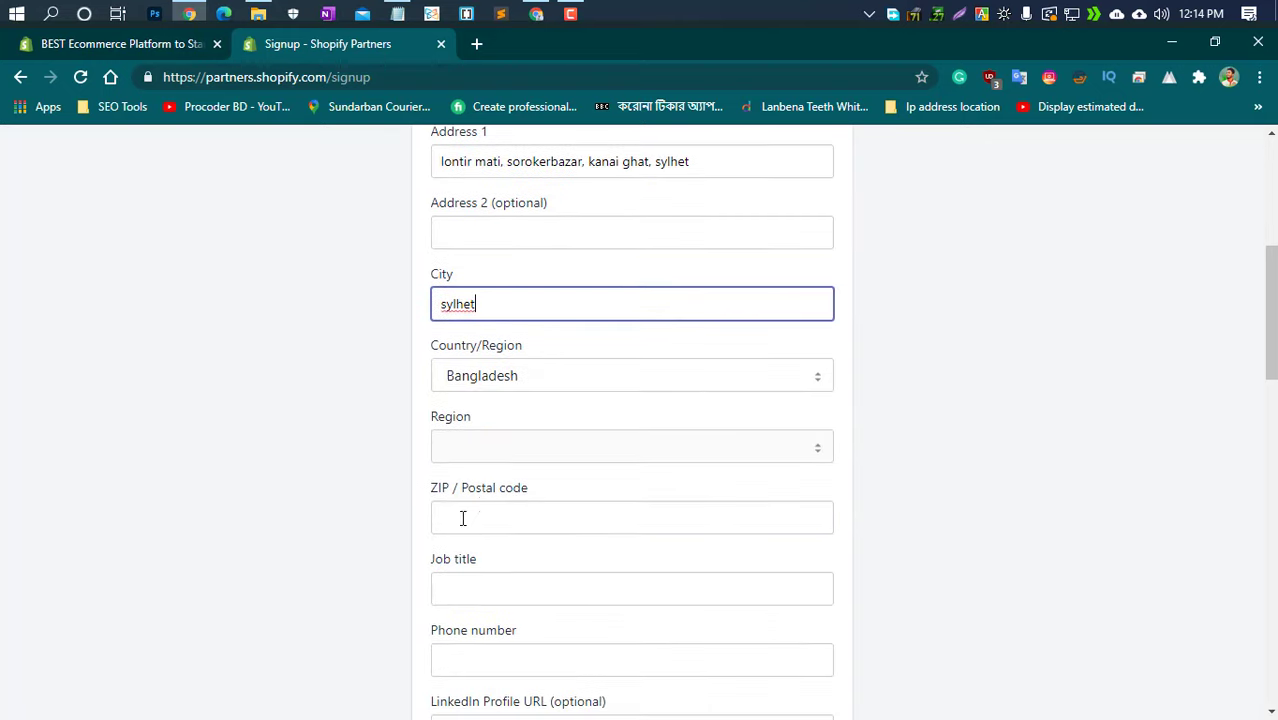
Enter the postal code and the job title 'Shopify expart'
click(494, 525)
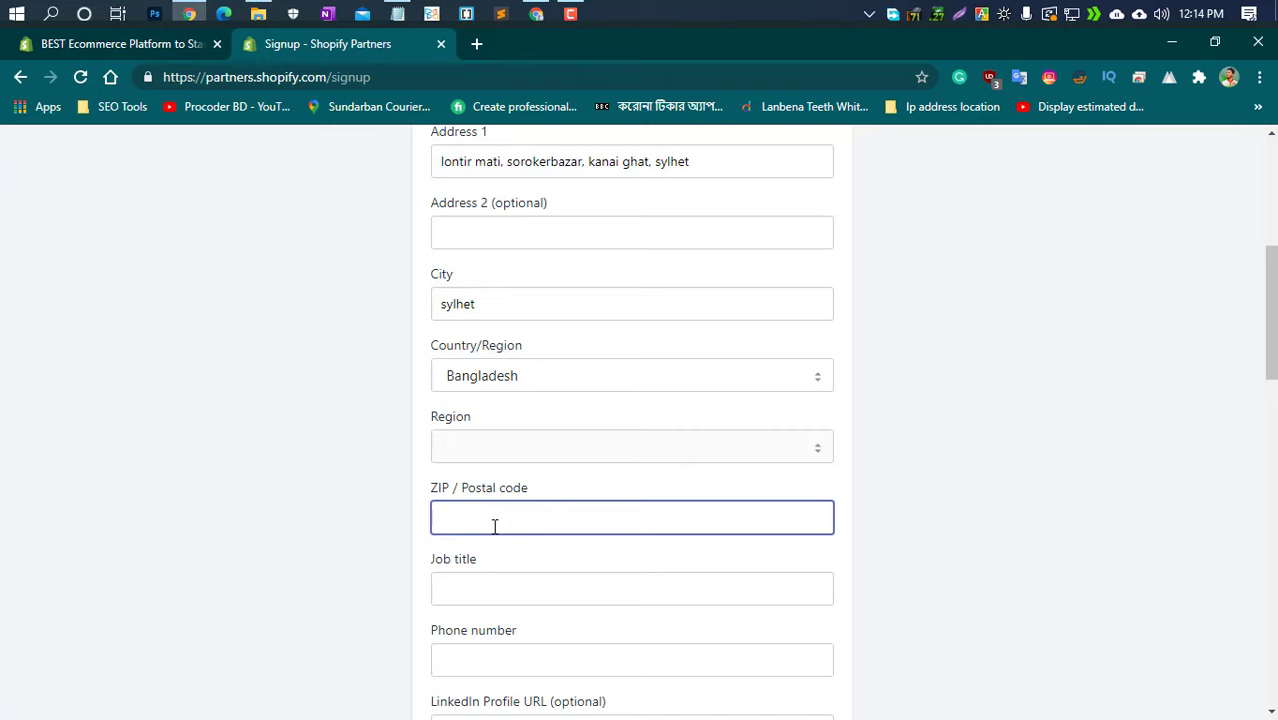
text(3175)
click(486, 596)
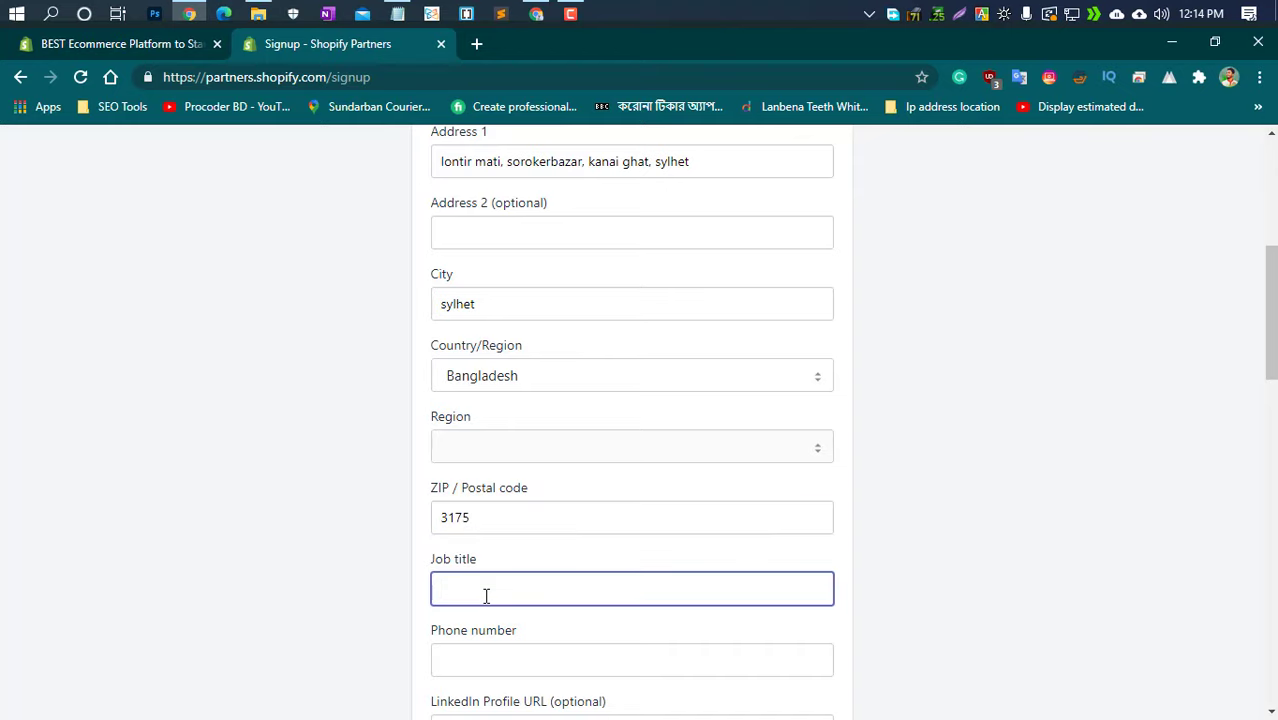
text(Shopify expart)
Paste in the phone number, then move through the LinkedIn and Facebook URL fields
scroll(486, 594, down, 2)
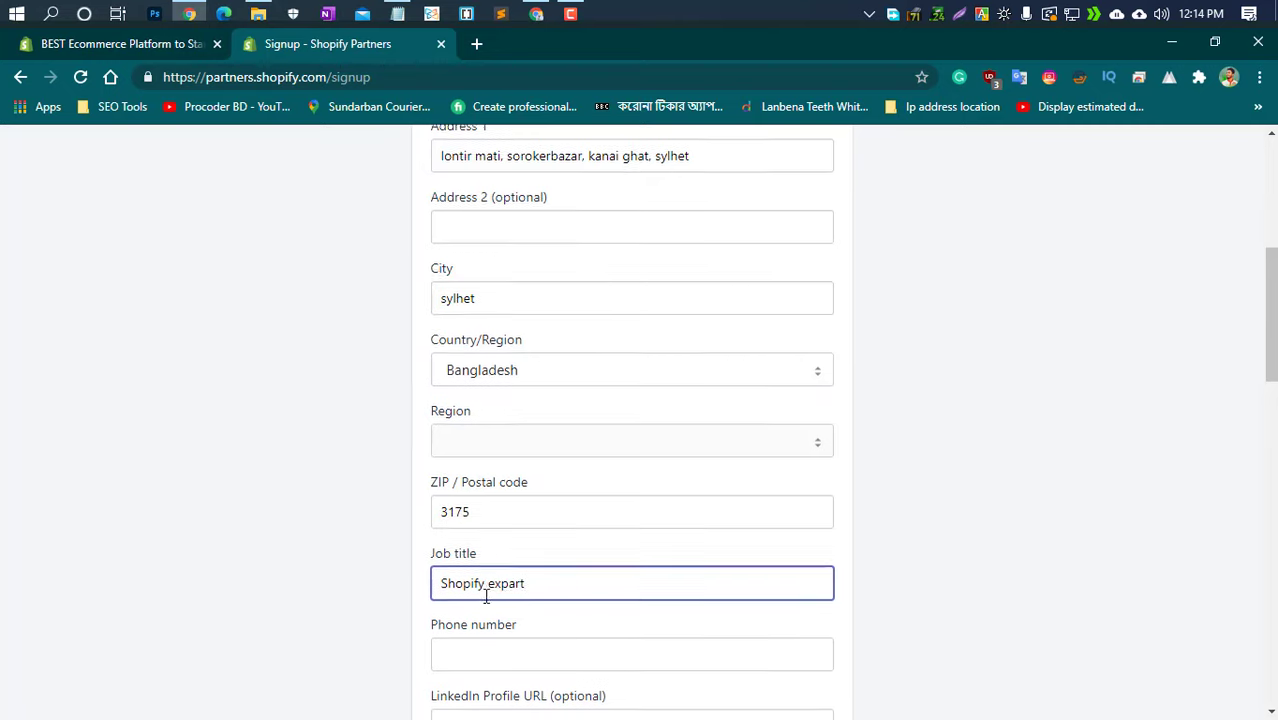
click(521, 472)
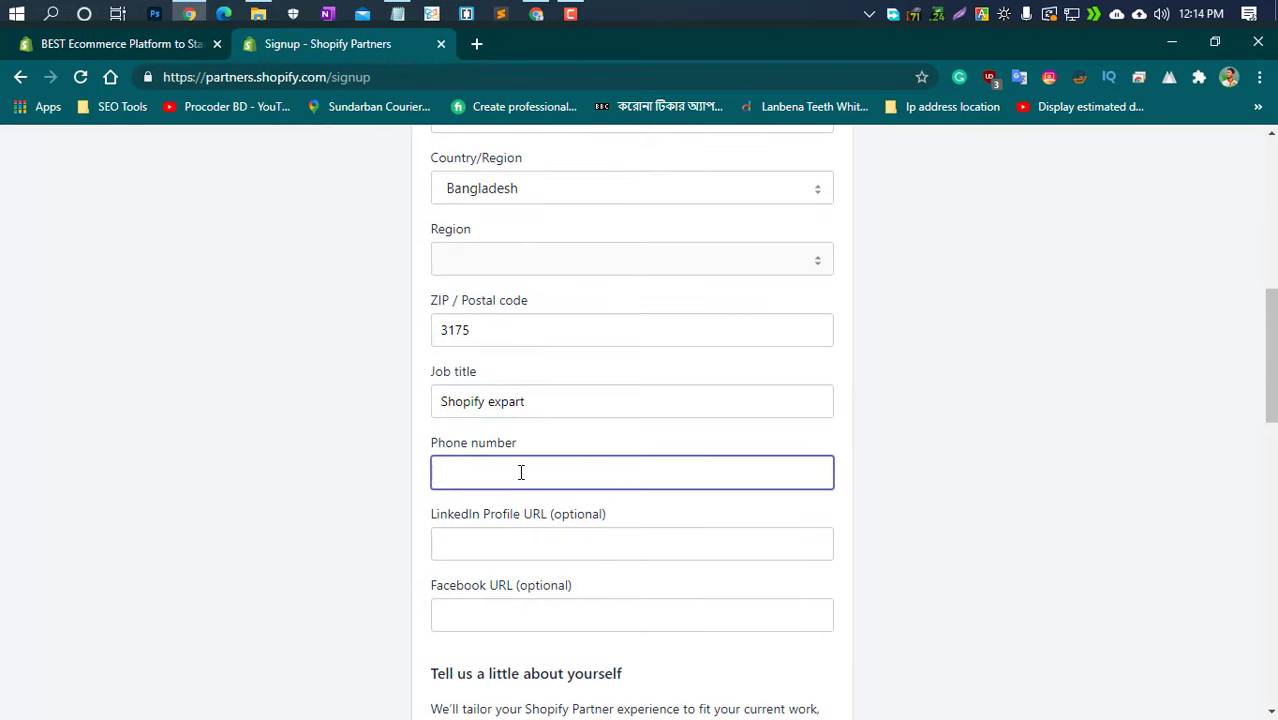
key(ctrl+v)
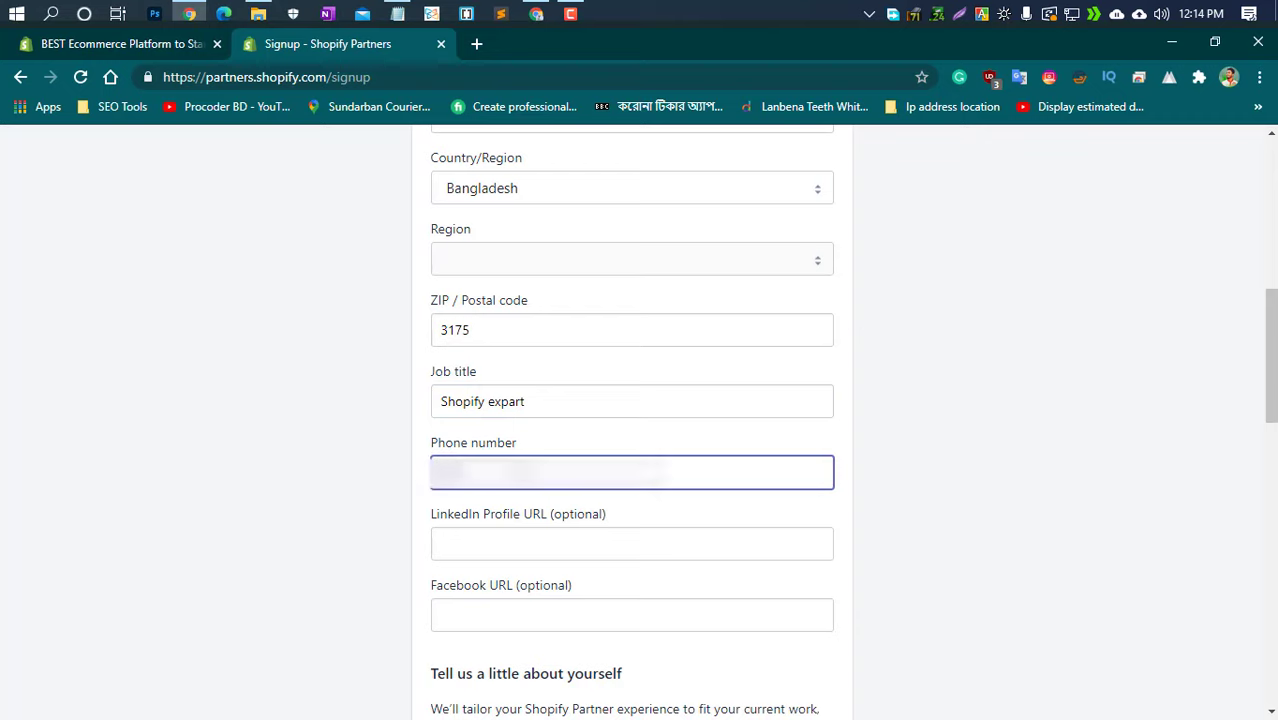
text(3175)
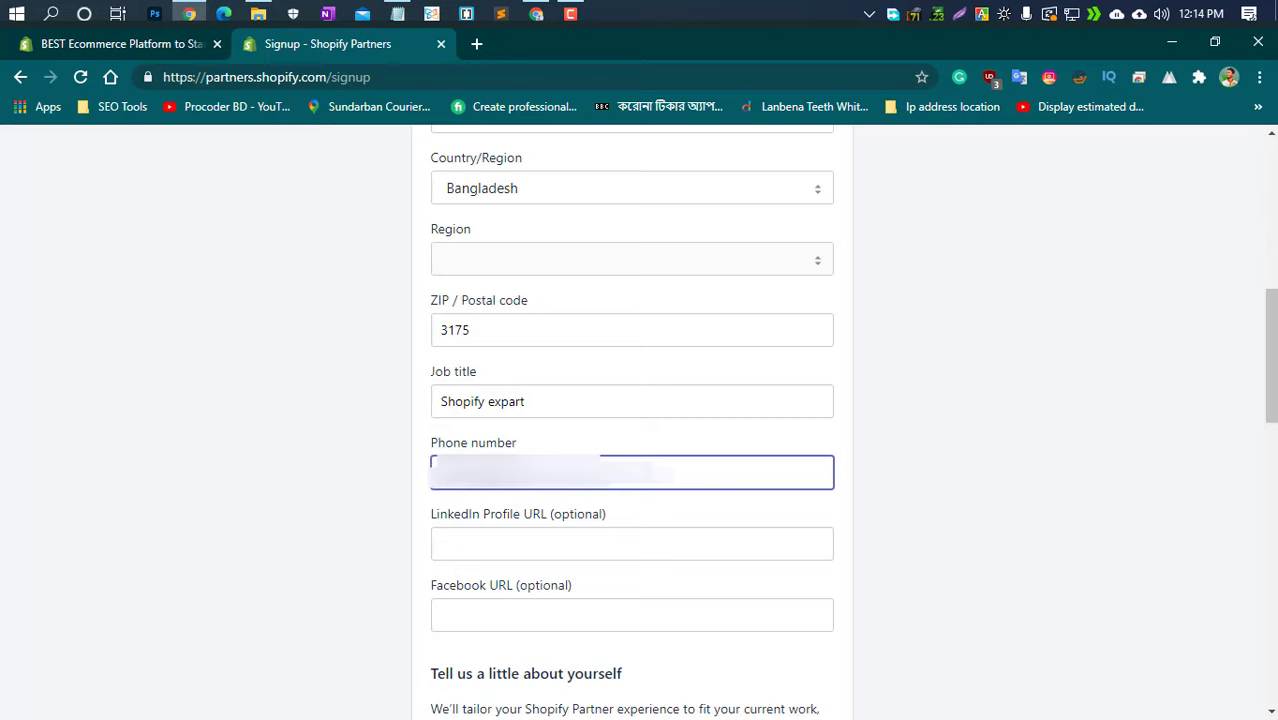
click(543, 536)
click(517, 612)
Choose 'Building new Shopify stores for clients' and answer No to having a current client
scroll(616, 531, down, 3)
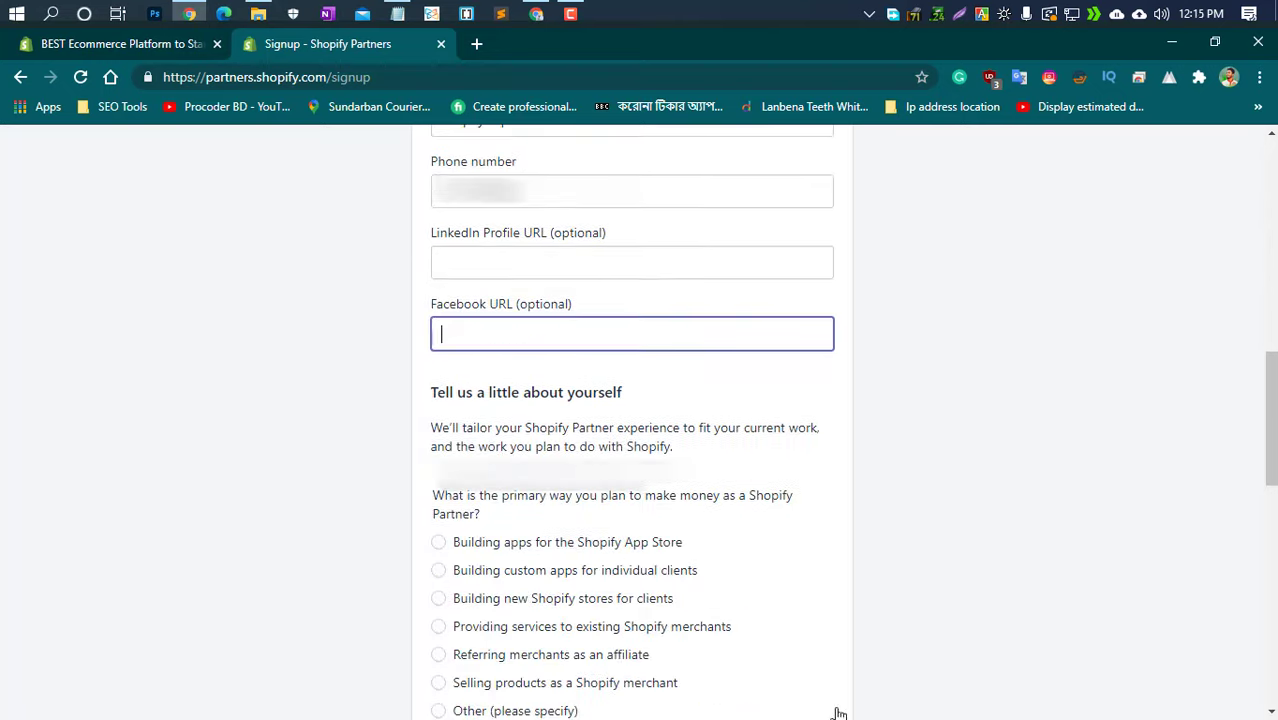
scroll(505, 632, down, 1)
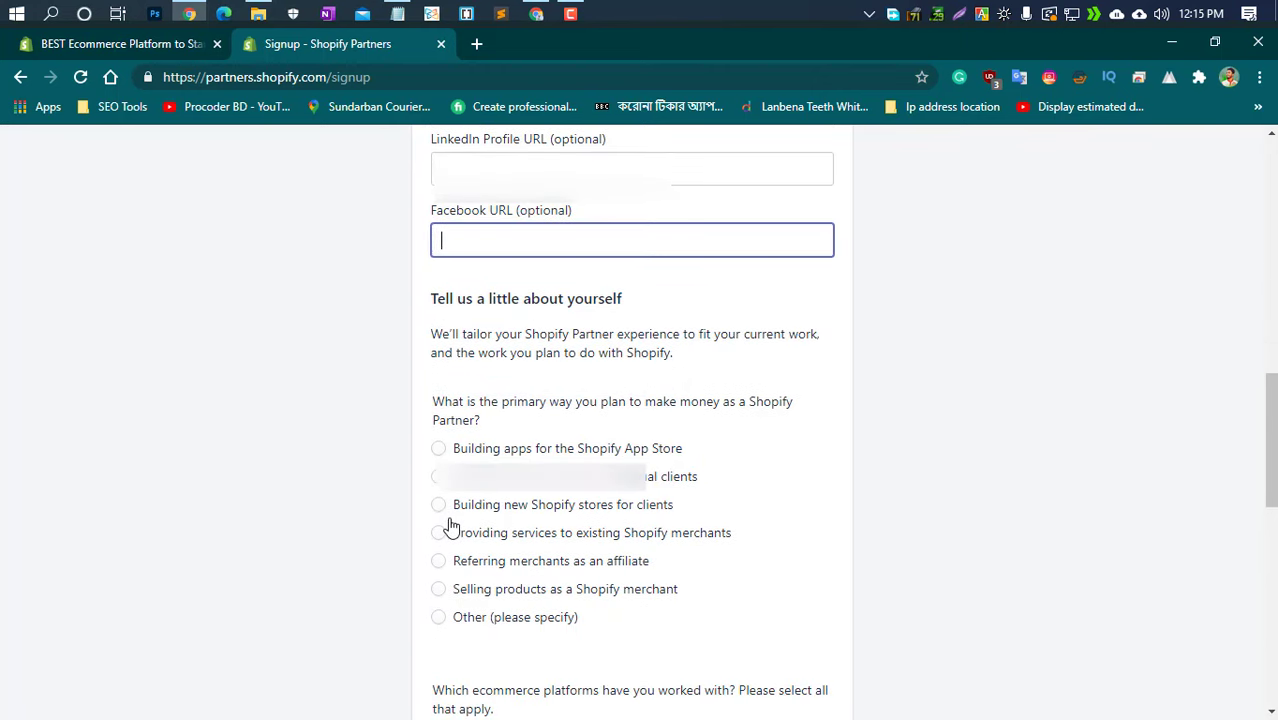
click(438, 504)
scroll(491, 442, down, 3)
click(436, 436)
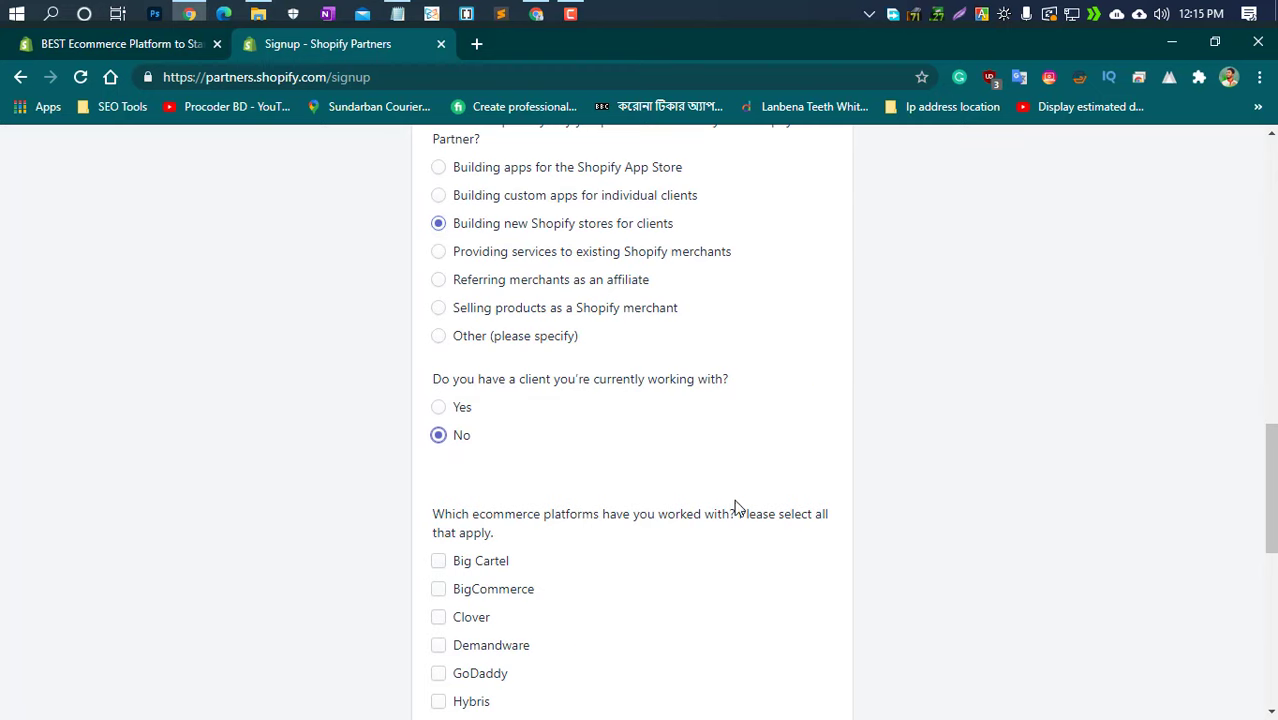
Mark WooCommerce, WordPress, BigCommerce and Magento as platforms used
scroll(741, 510, down, 2)
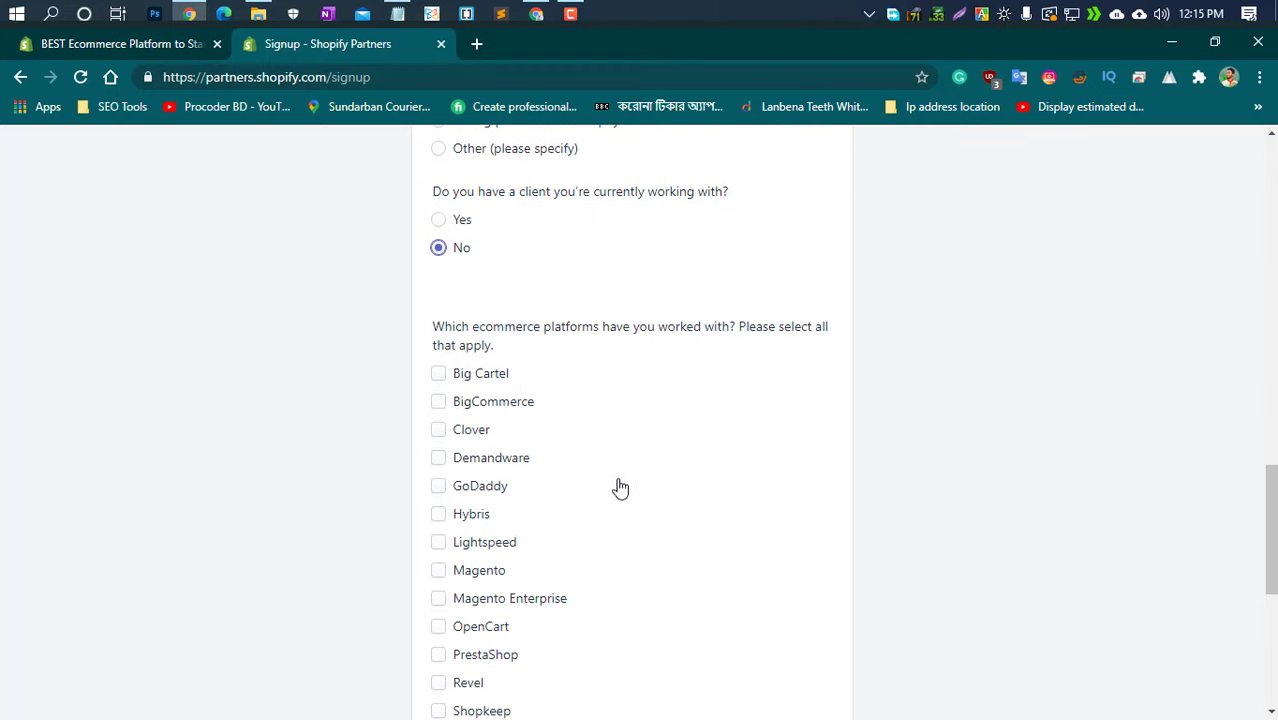
scroll(614, 489, down, 1)
scroll(424, 552, down, 2)
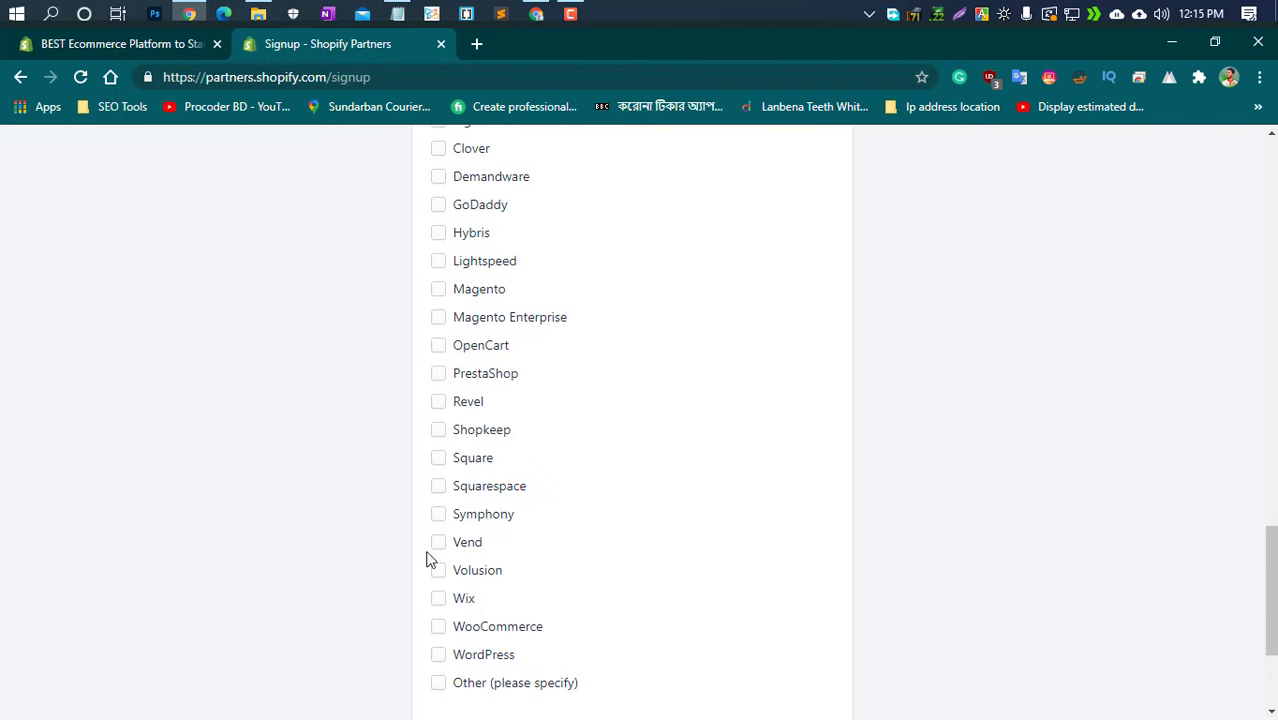
scroll(430, 560, down, 1)
click(440, 532)
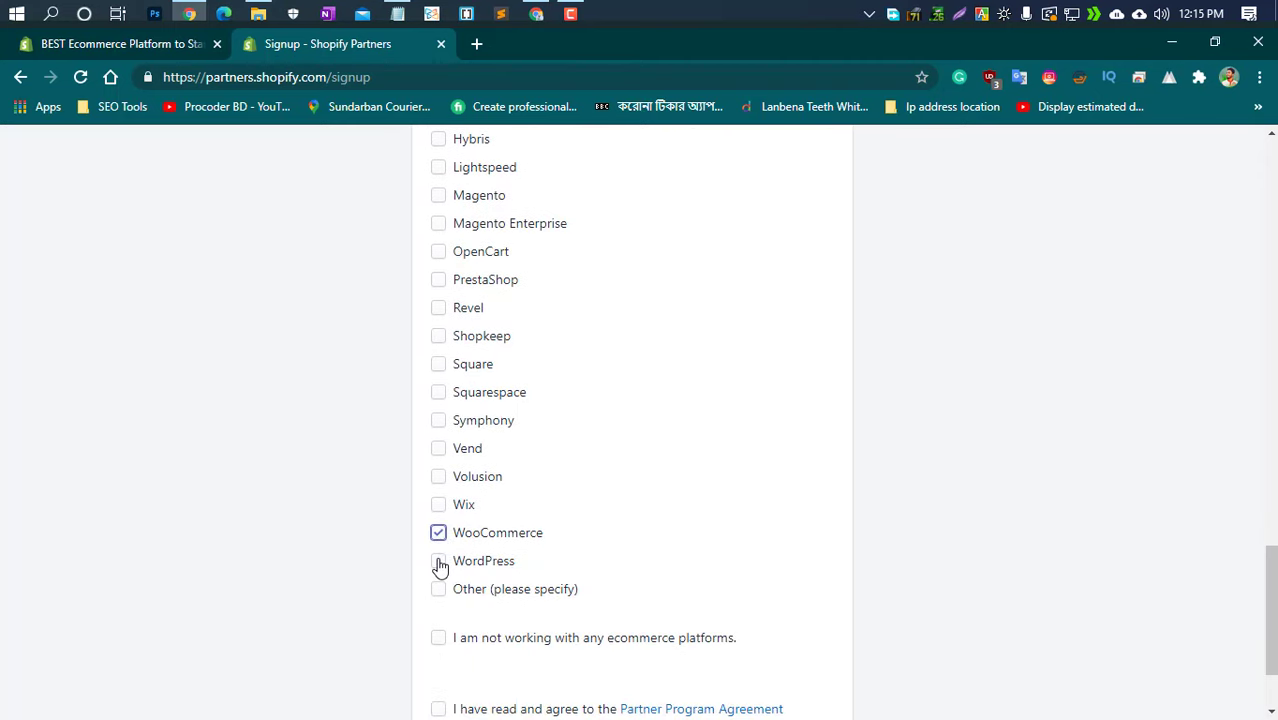
click(440, 563)
scroll(575, 592, up, 2)
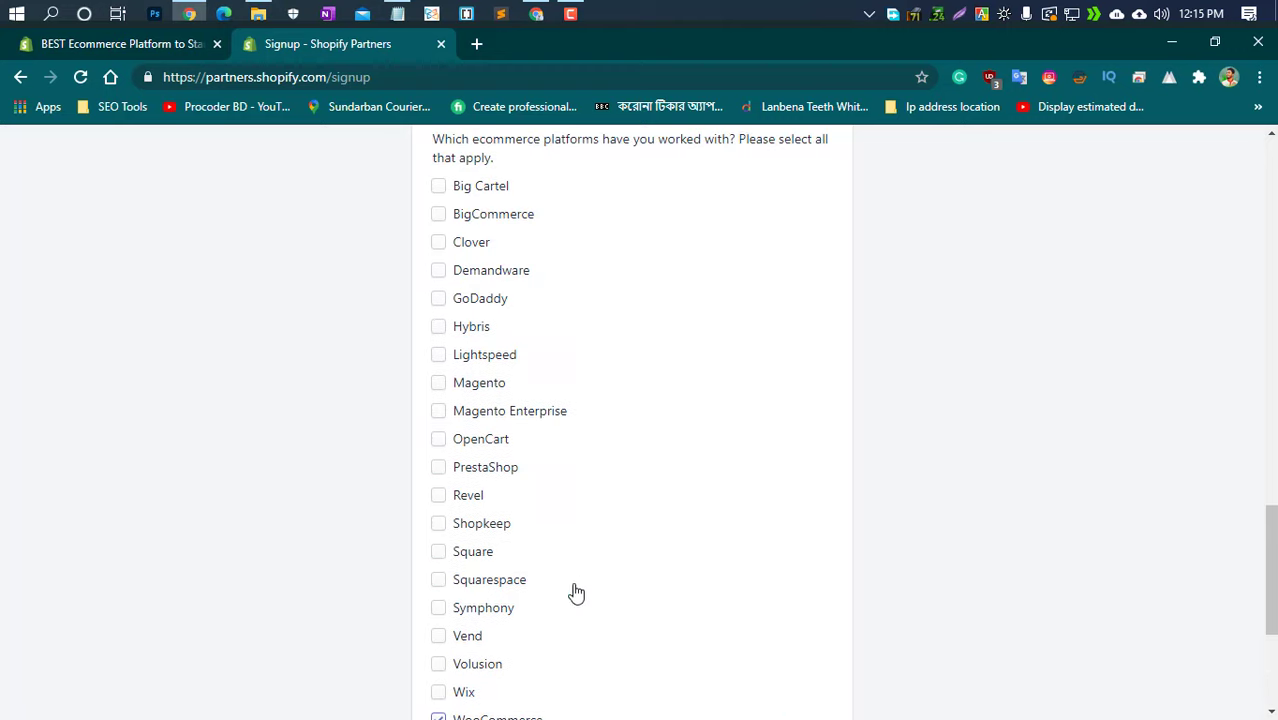
click(453, 218)
click(440, 384)
Accept the Partner Program Agreement and submit the signup to reach the dashboard
scroll(631, 513, down, 3)
click(438, 615)
click(631, 665)
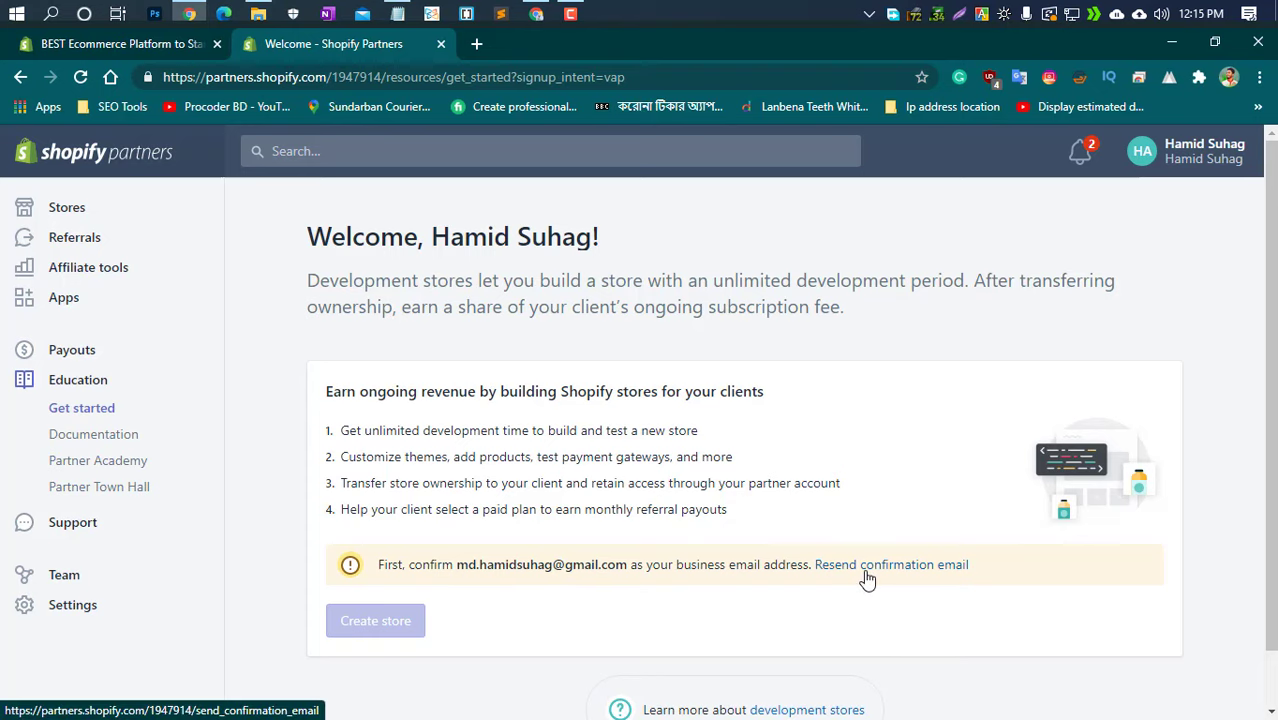
Open a new browser tab beside the Partners welcome dashboard
click(478, 45)
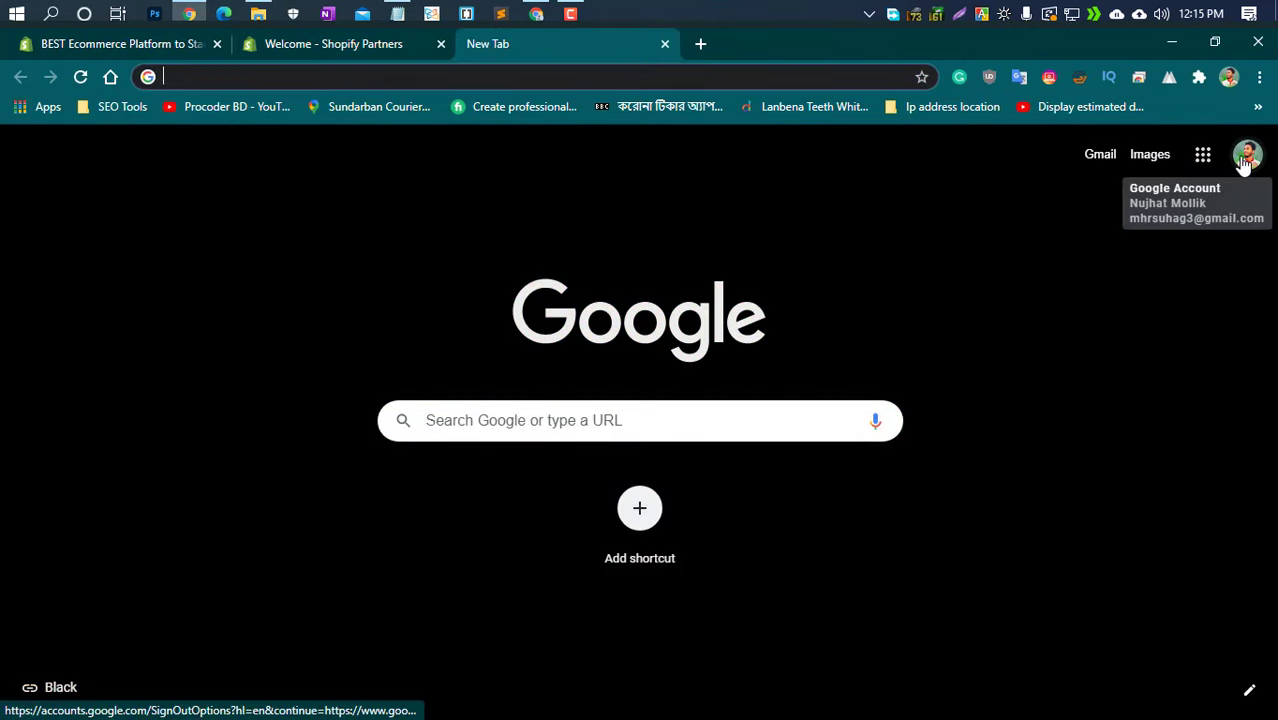
Switch to the other Google account and launch Gmail from the Google apps grid
click(1246, 158)
click(1115, 528)
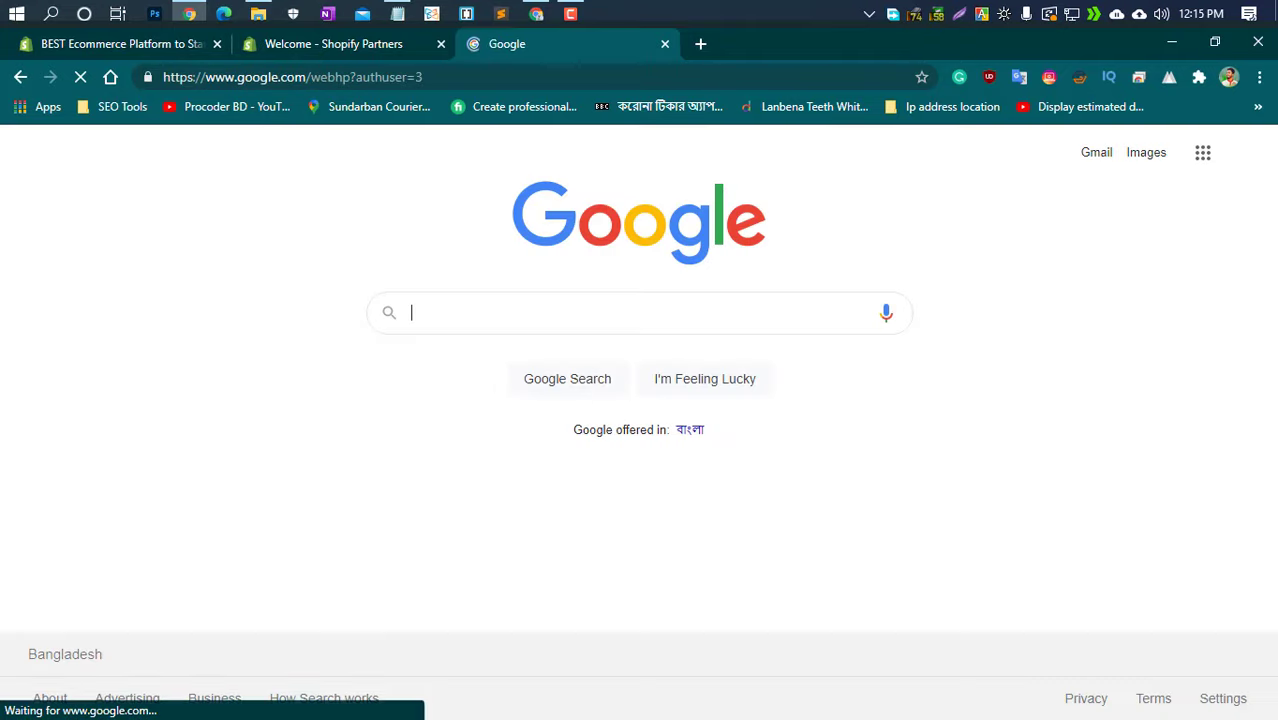
click(1207, 170)
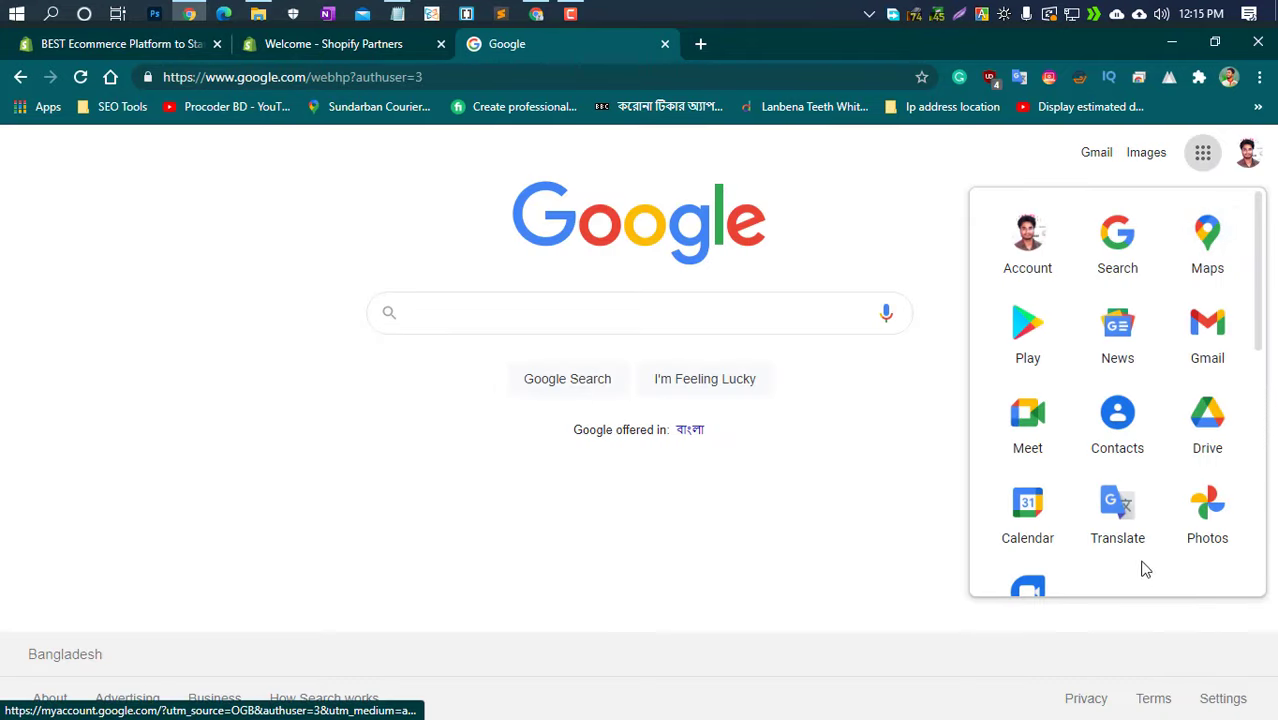
click(1187, 322)
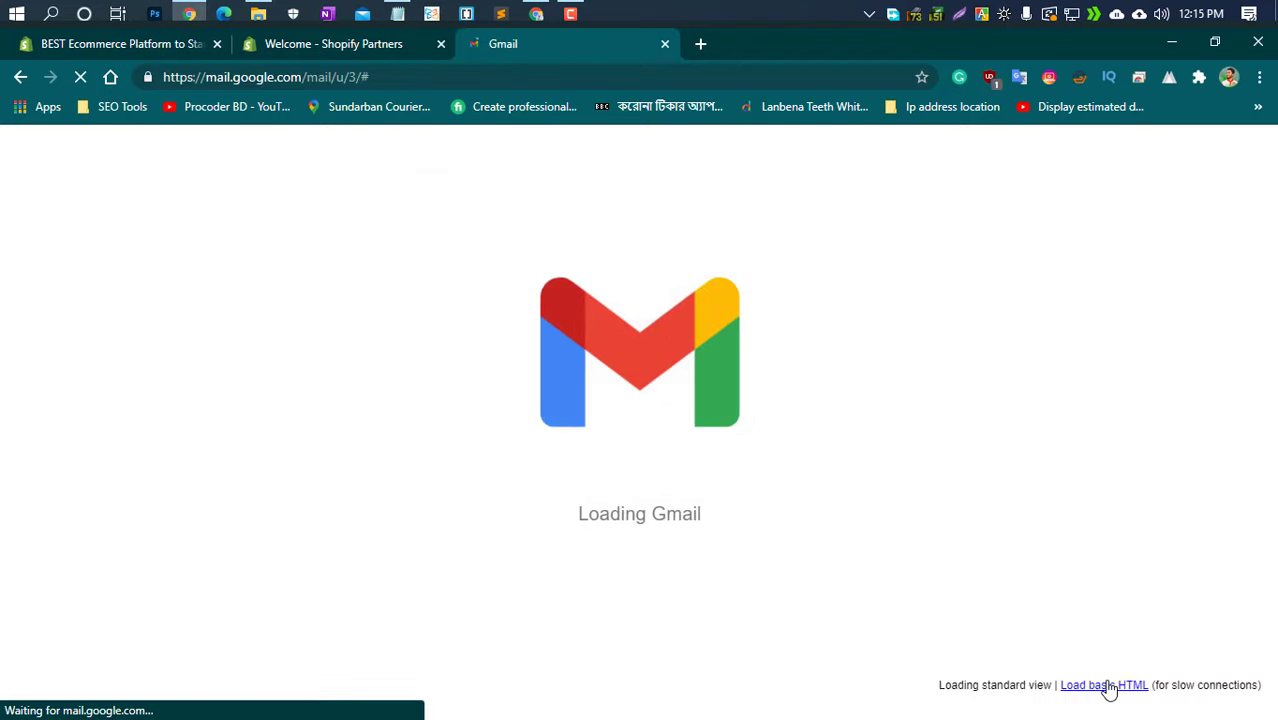
Follow the Confirm email link in Shopify's message, temporarily allowing it through uBlock
click(600, 250)
click(619, 494)
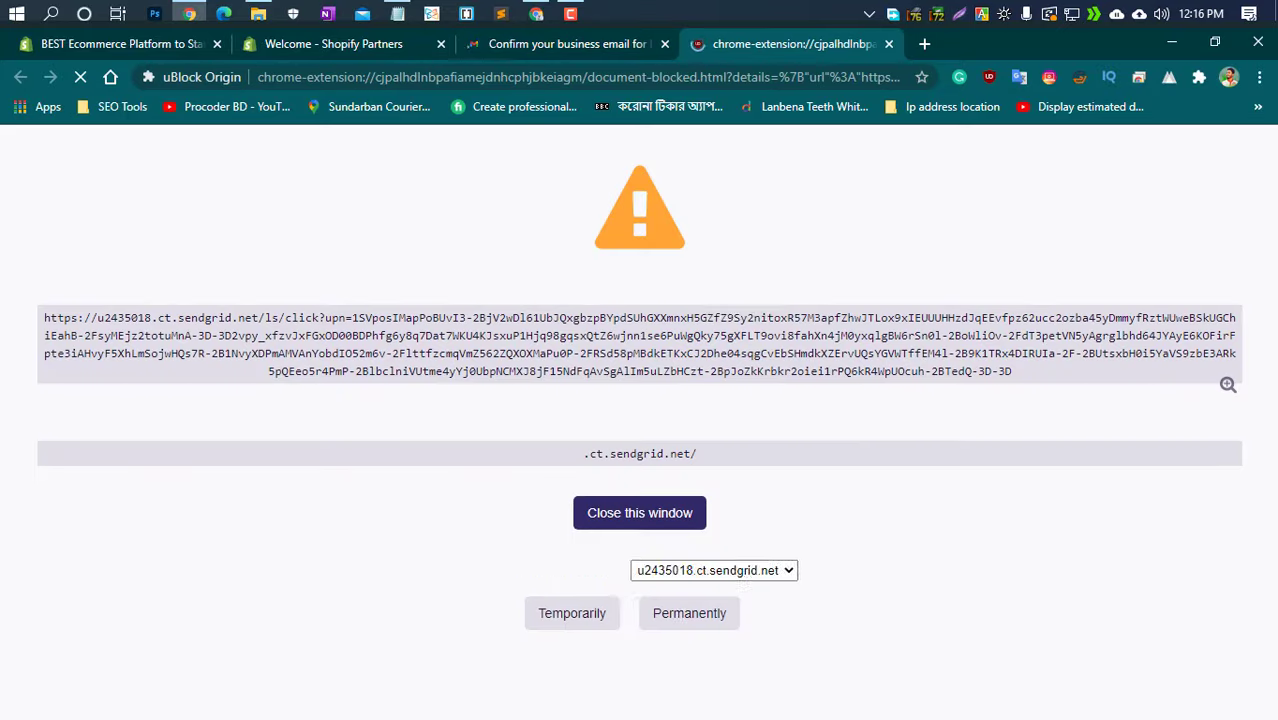
click(548, 636)
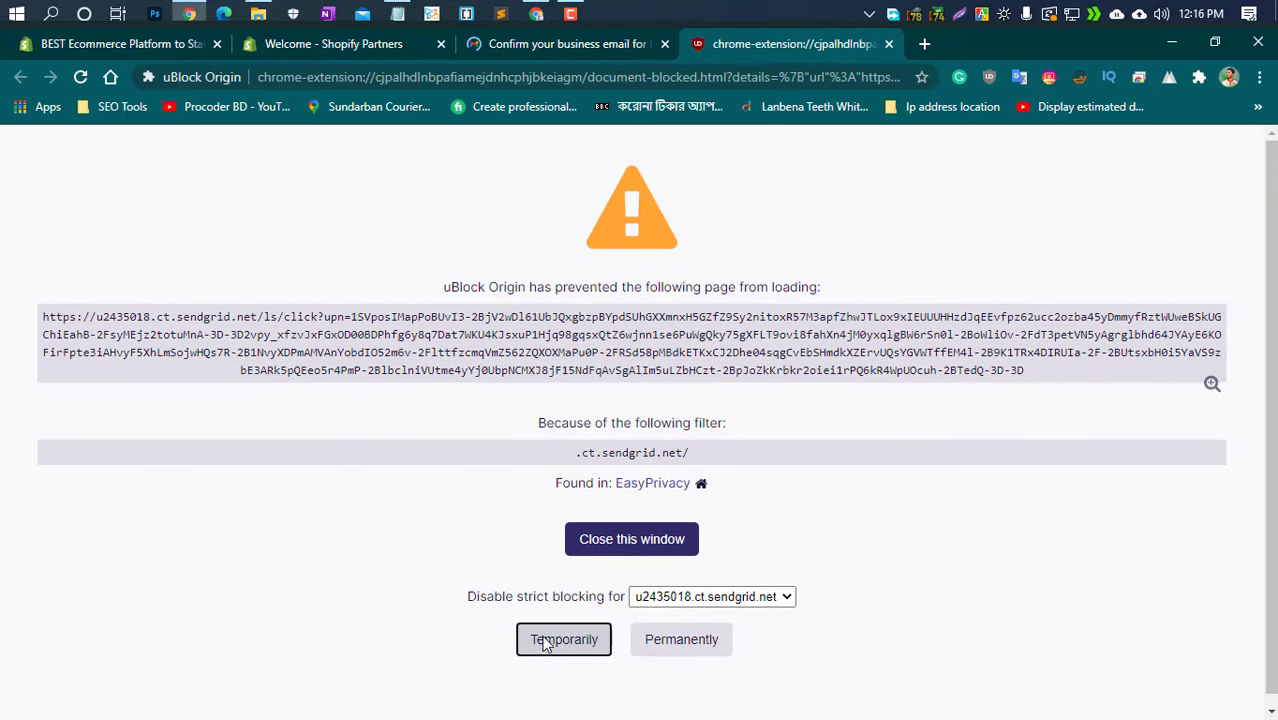
scroll(904, 656, down, 1)
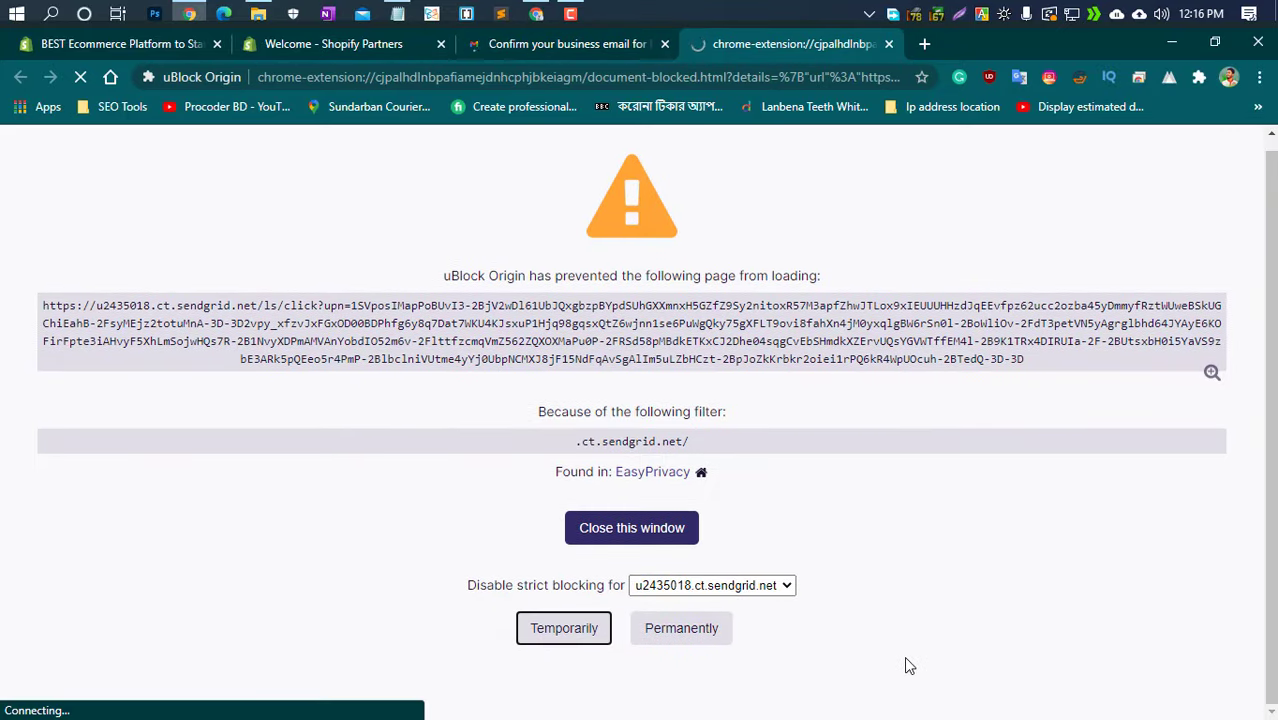
click(560, 632)
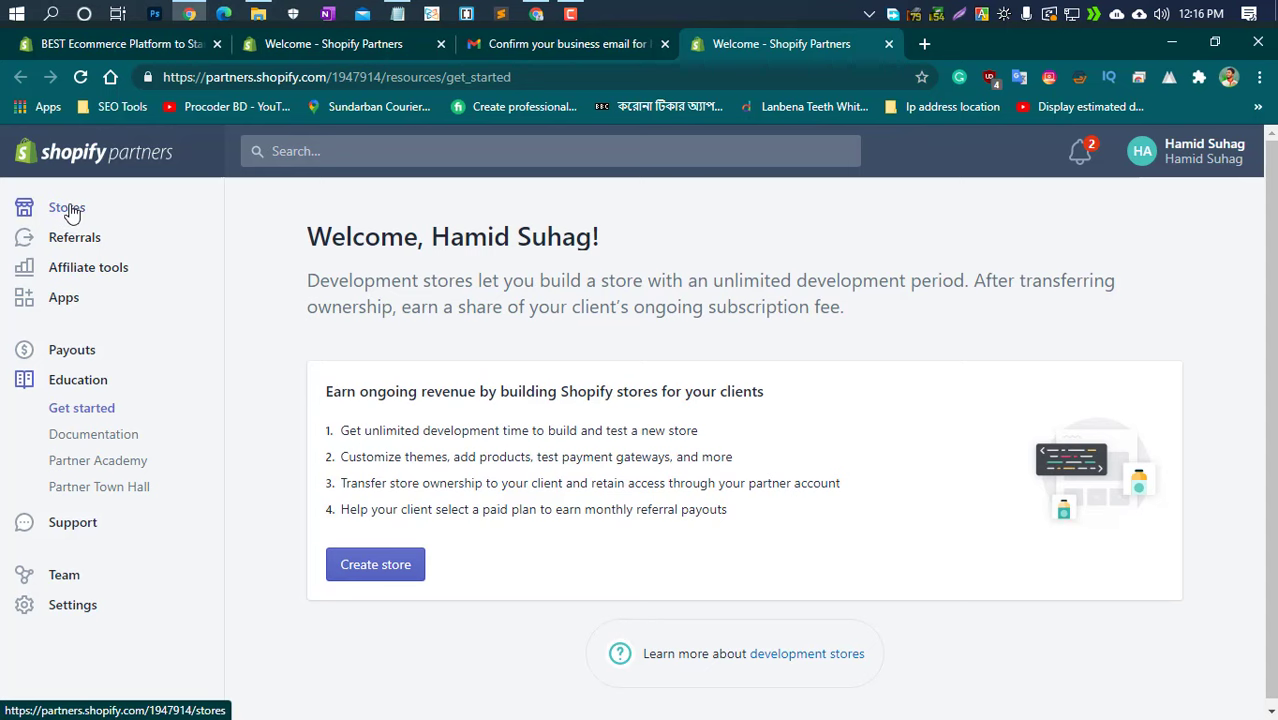
From Stores, add a new store and choose Development store as its type
click(65, 207)
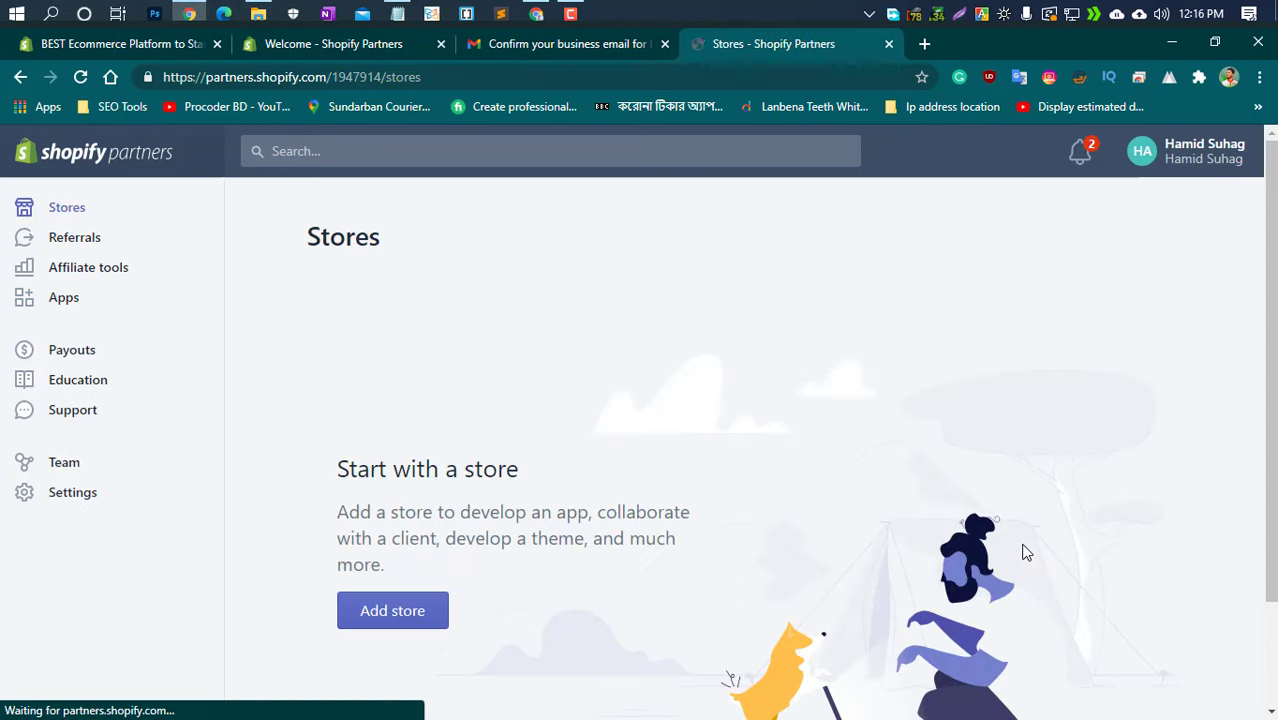
click(398, 612)
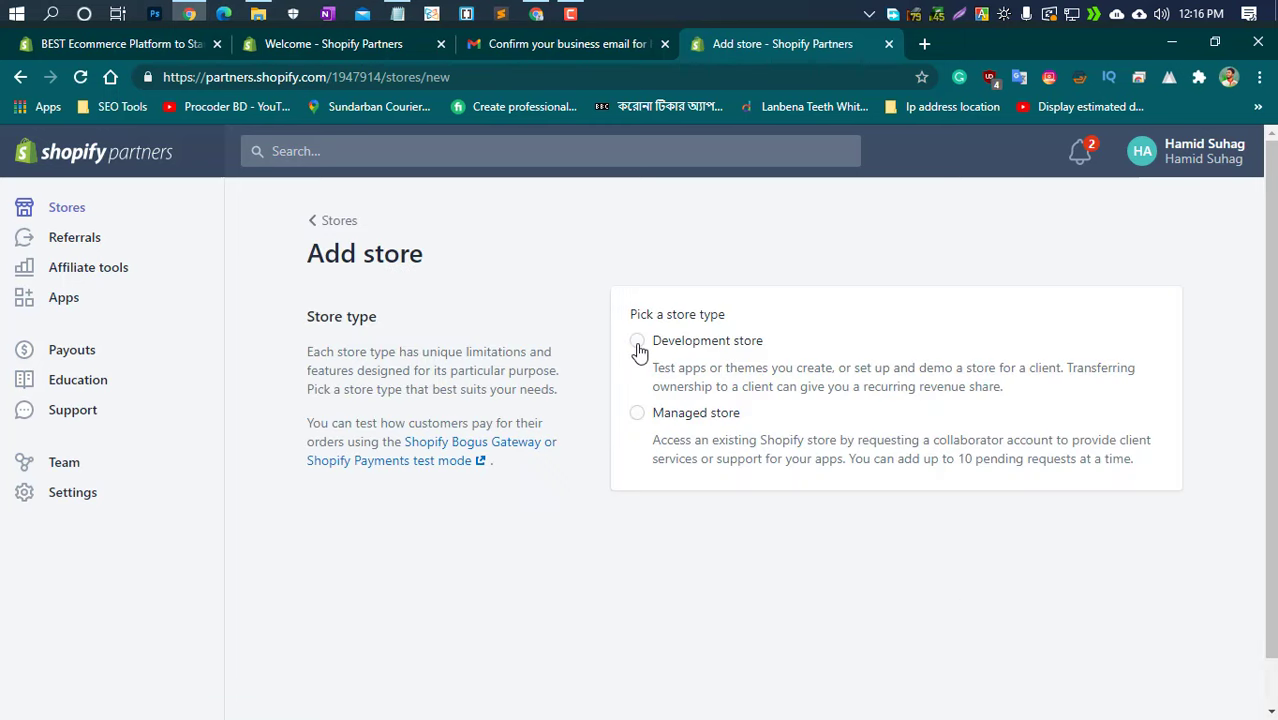
click(637, 341)
scroll(801, 637, down, 2)
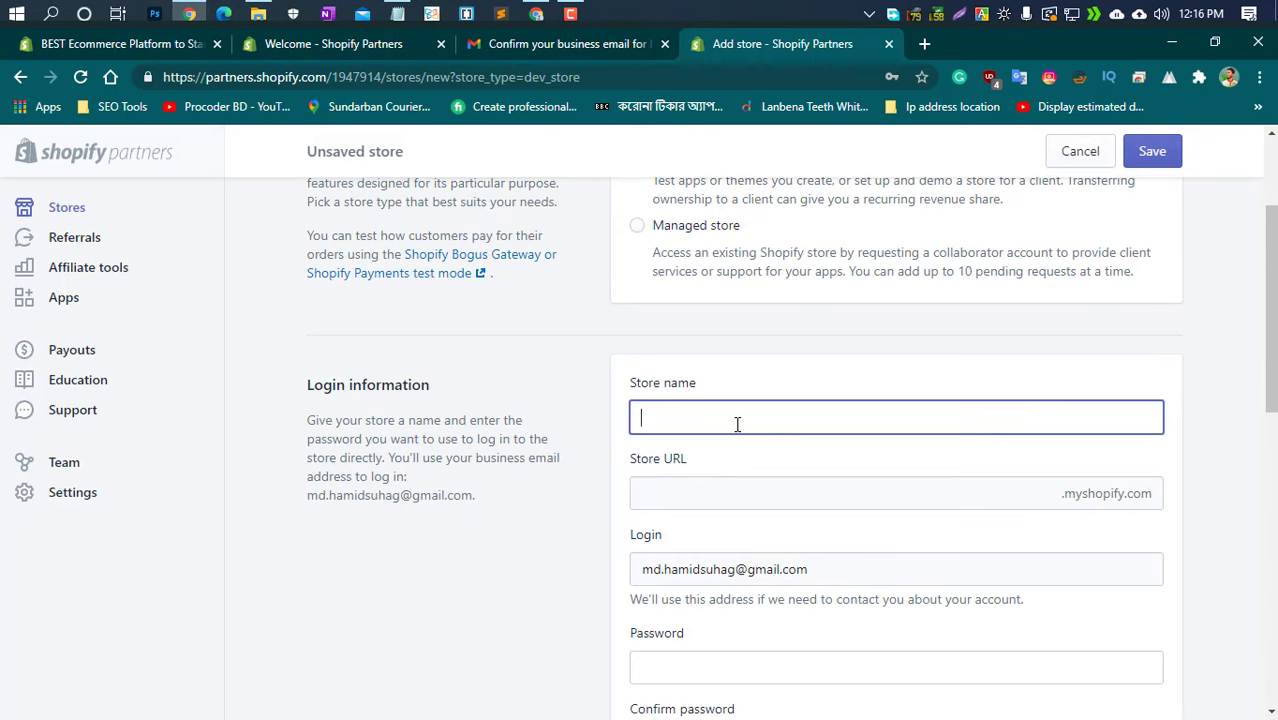
Name the store 'learnwithhamid2'
text(learnwith)
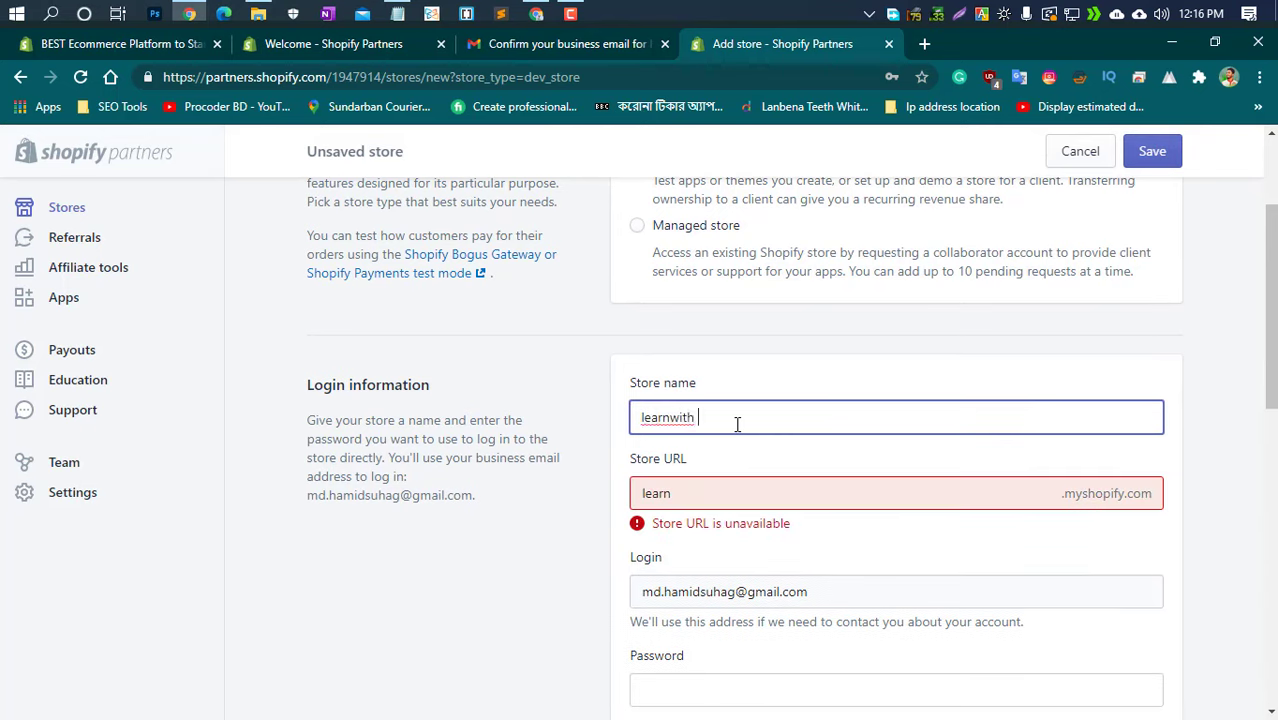
key(BackSpace)
text(hamid2)
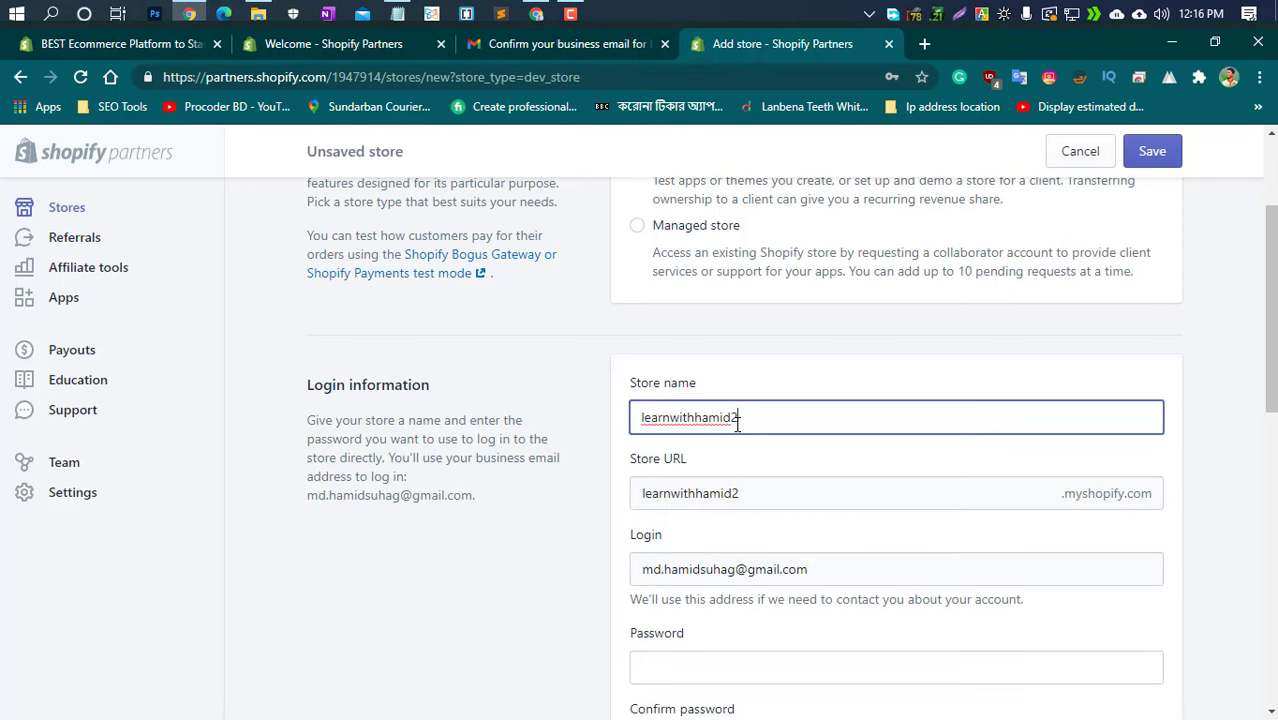
scroll(737, 424, down, 1)
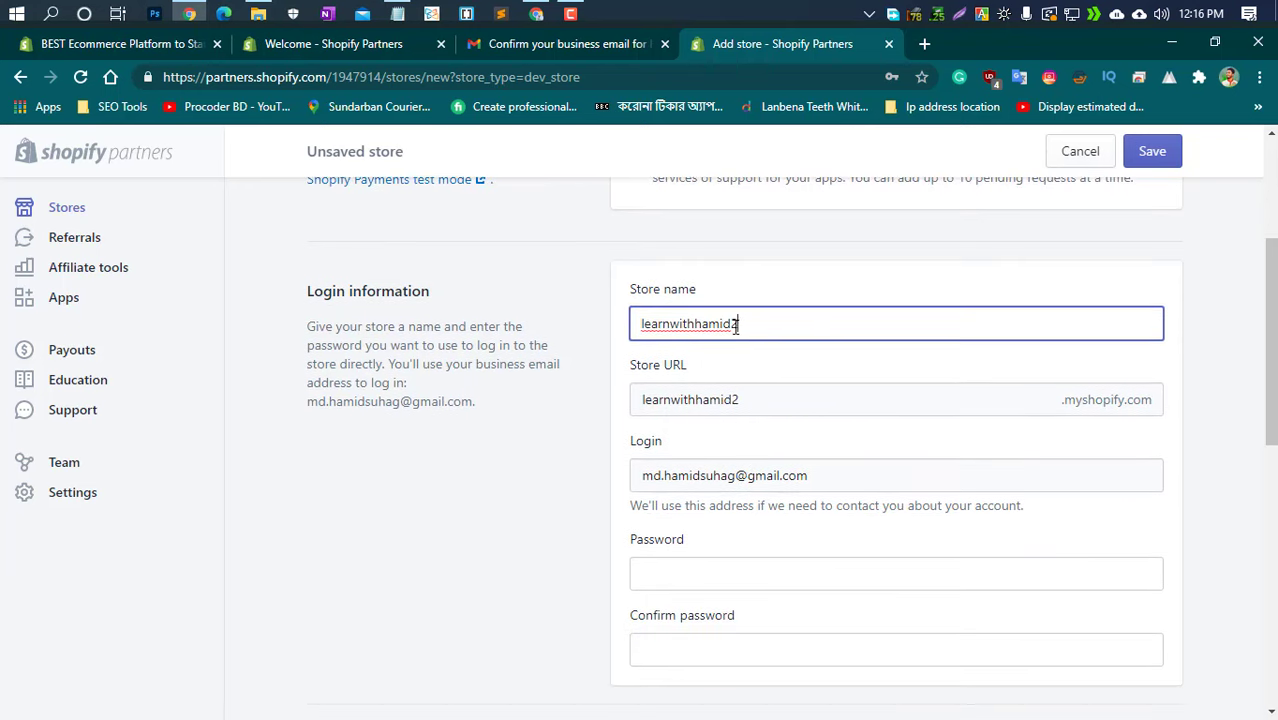
Enter the store login password and confirm it
click(693, 578)
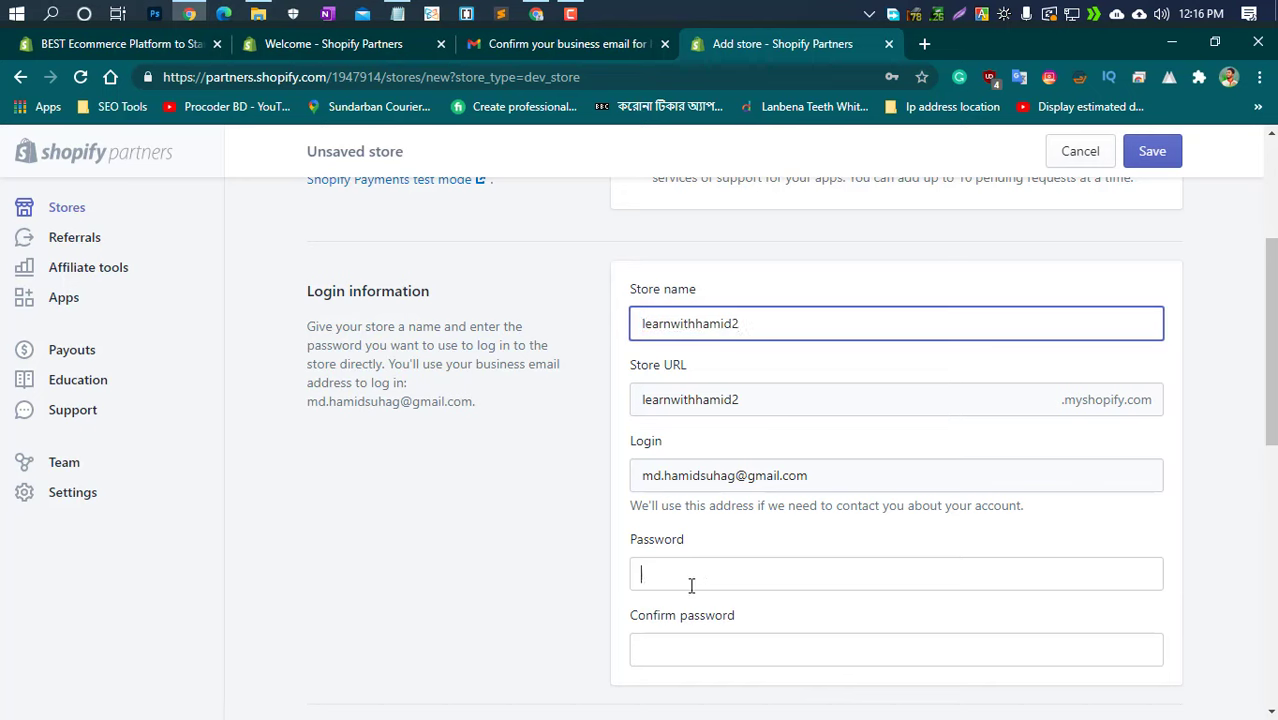
text(•••••••)
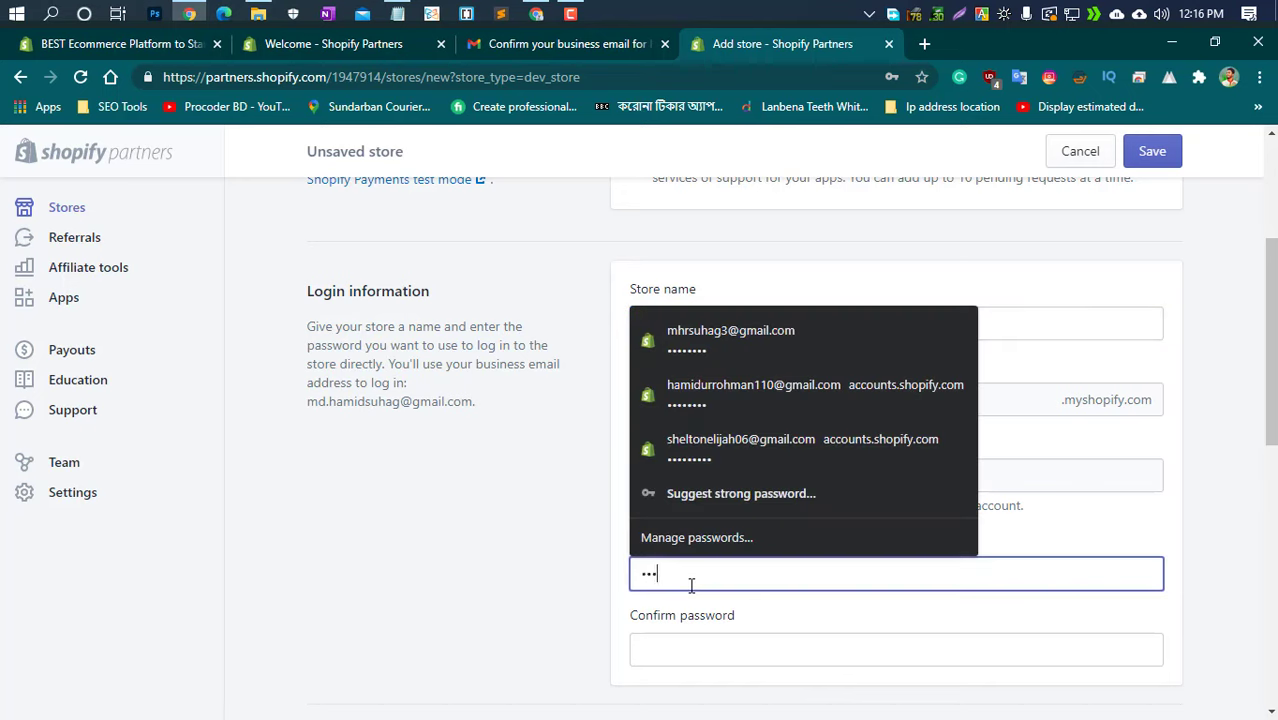
click(686, 650)
text(•••••••)
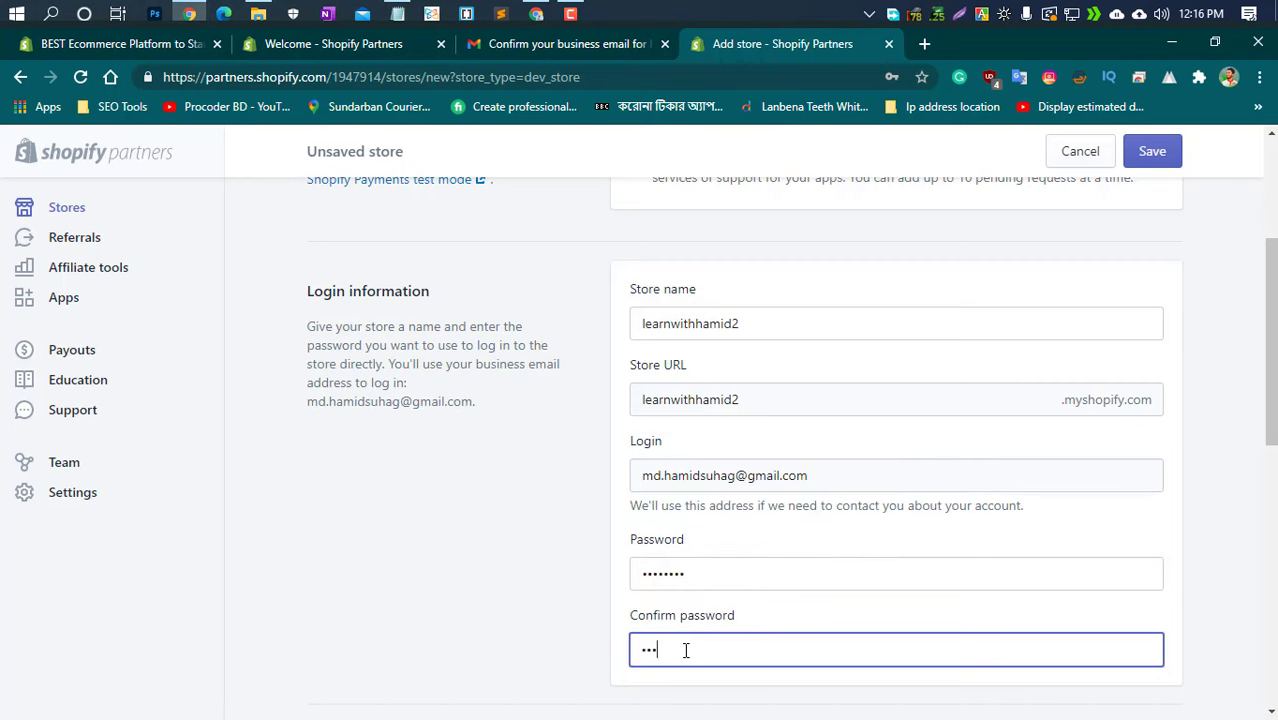
text(•)
scroll(686, 650, down, 4)
Set Store purpose to 'Build a new store for a client' and save the form
scroll(688, 488, down, 3)
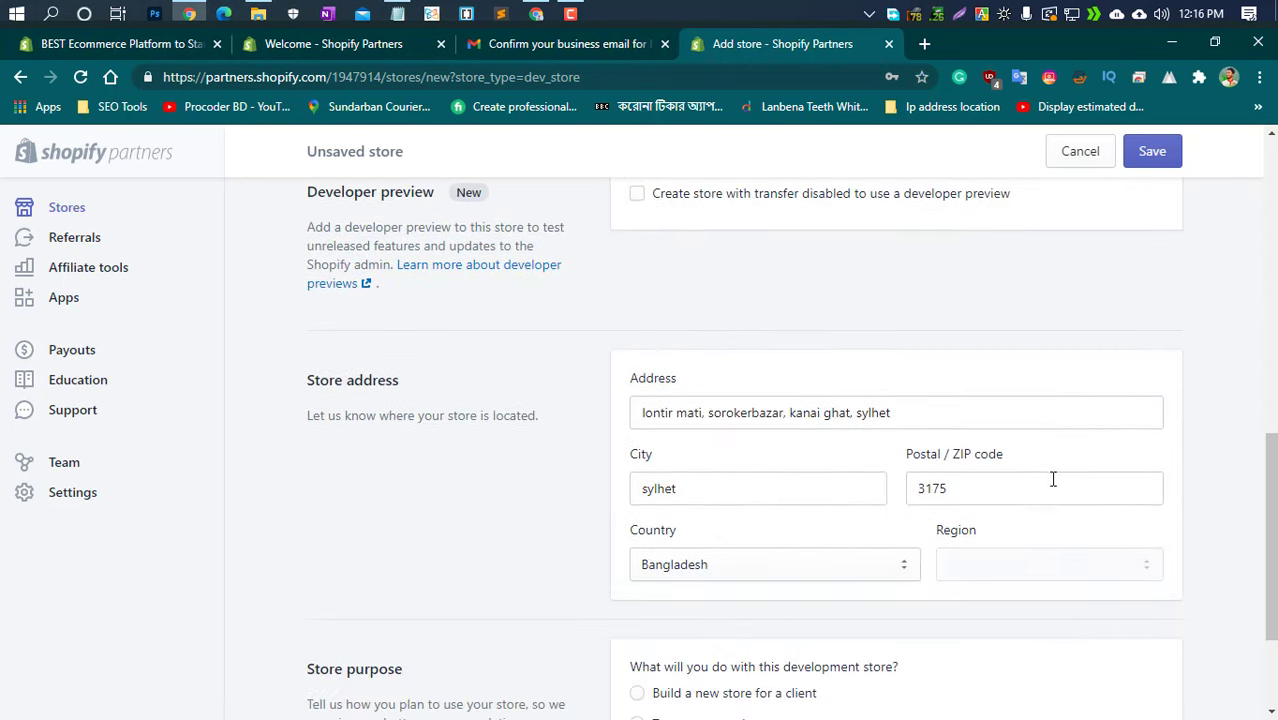
scroll(1000, 515, down, 1)
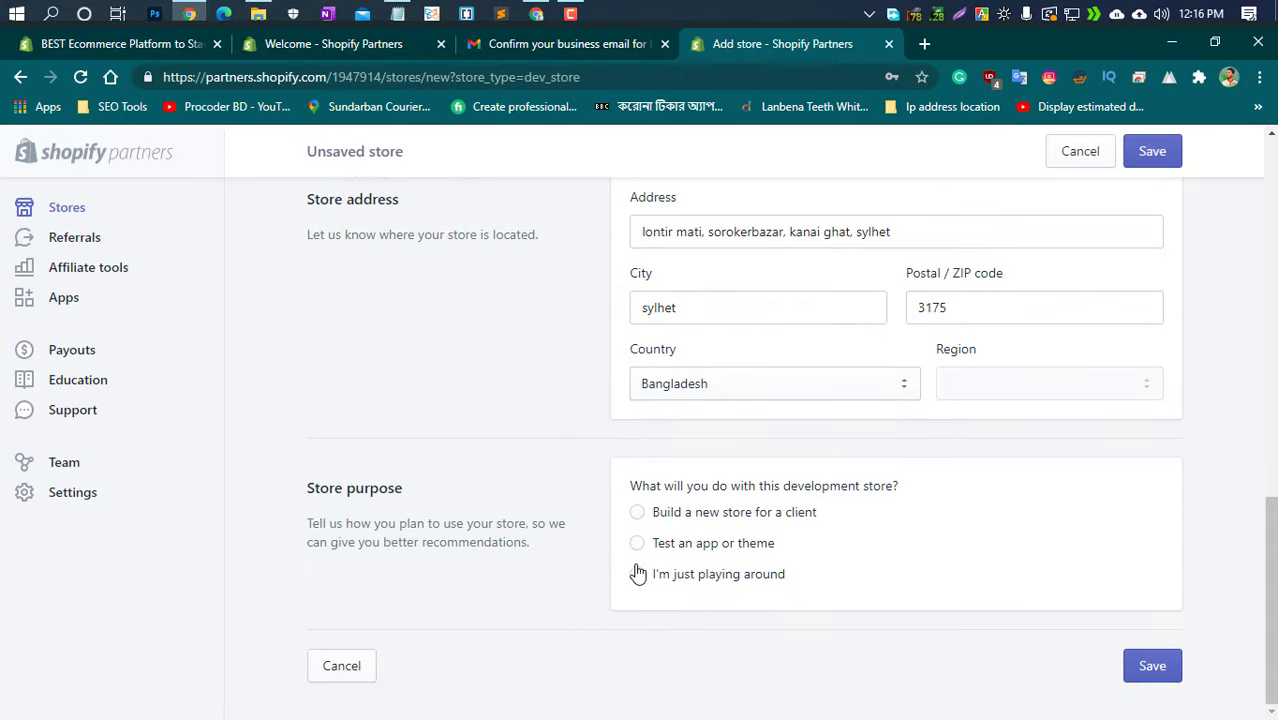
click(654, 518)
scroll(756, 574, up, 6)
scroll(760, 578, up, 4)
scroll(790, 540, down, 8)
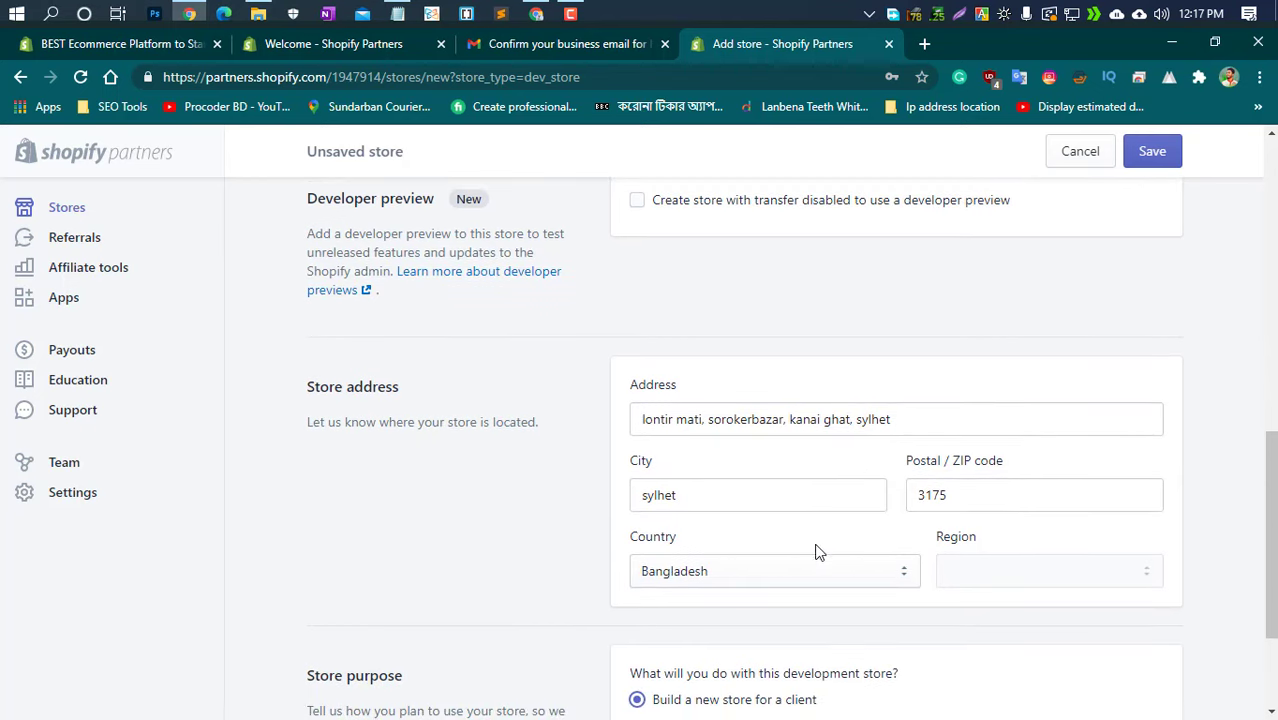
scroll(592, 573, down, 2)
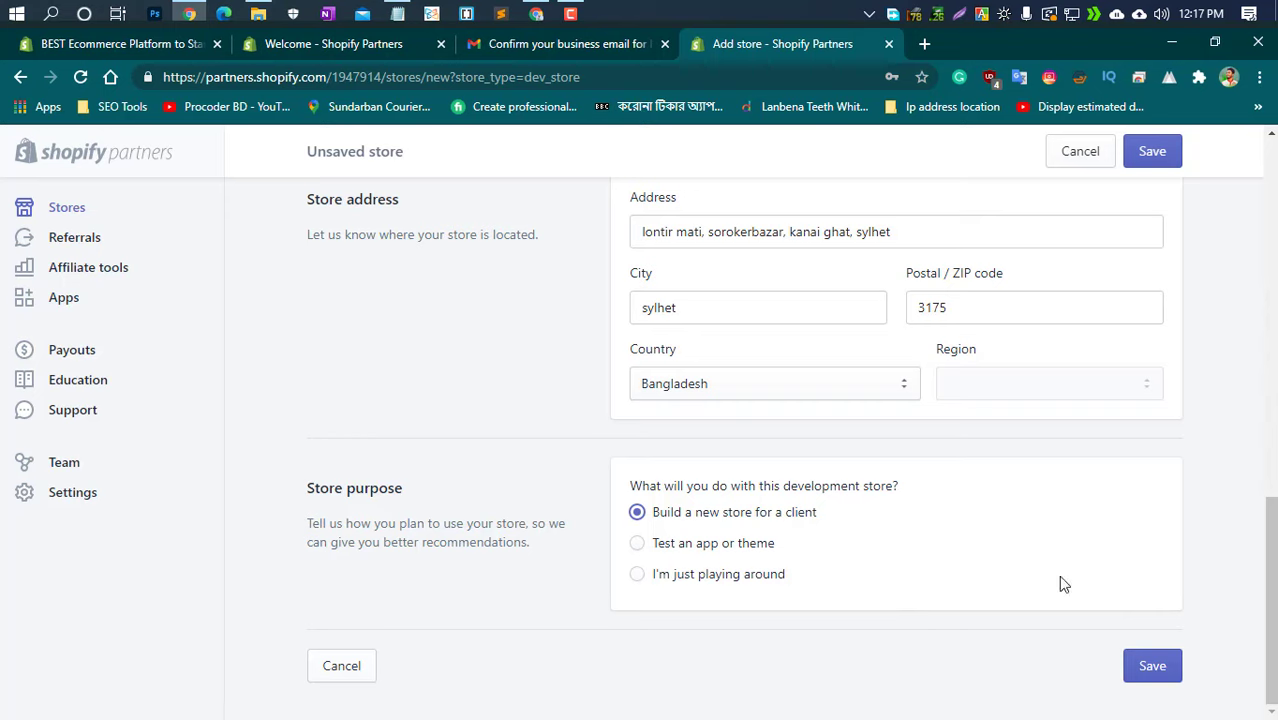
click(1157, 666)
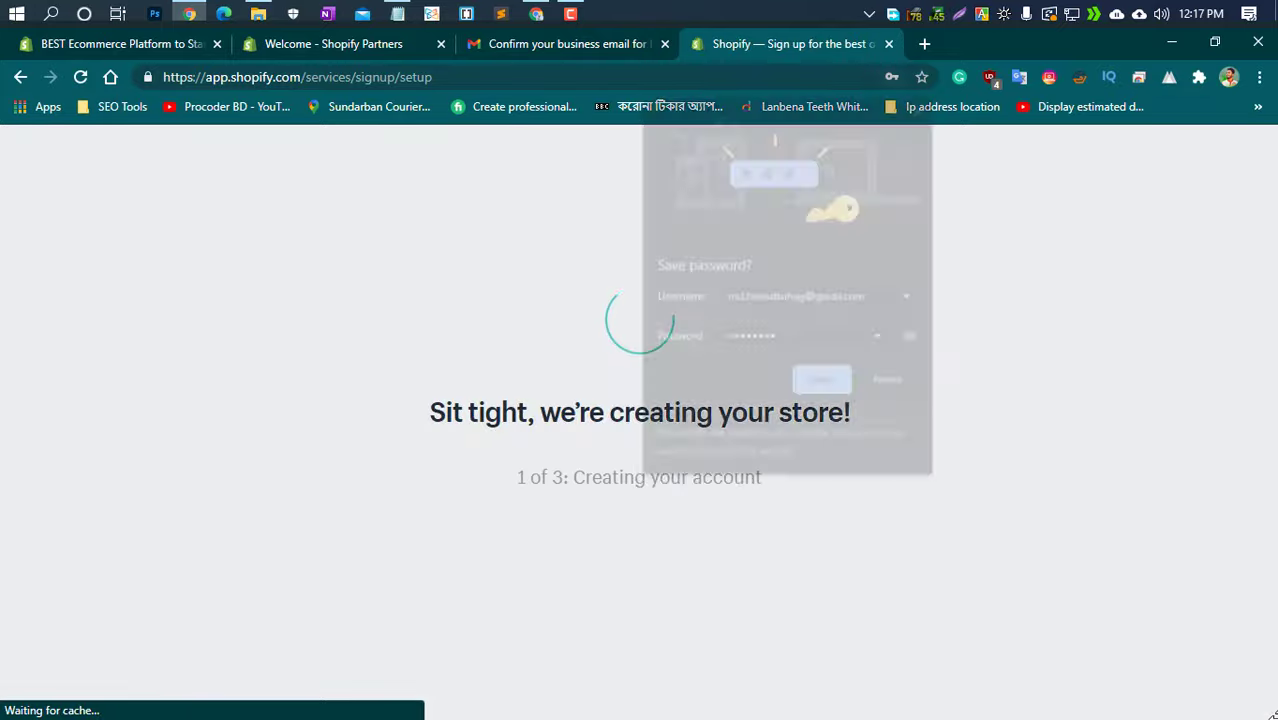
Save the new store's login in Chrome and wait for the learnwithhamid2 admin Home page
click(842, 382)
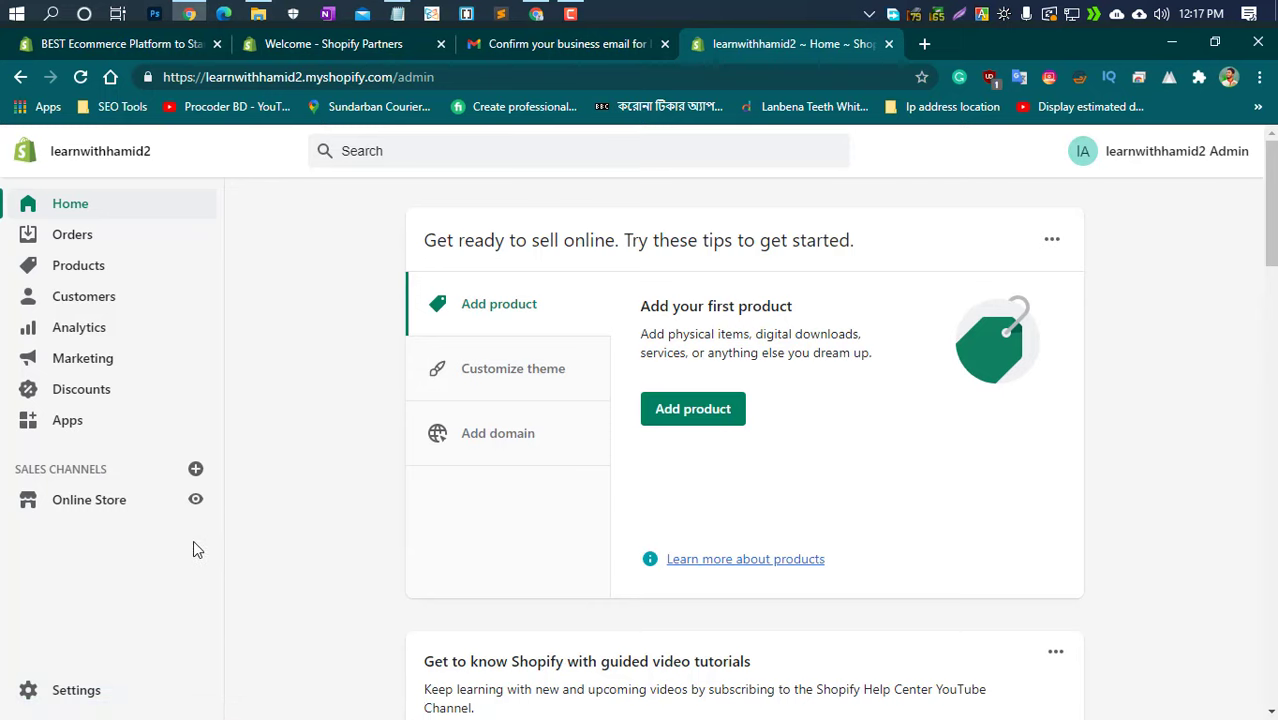
Preview the learnwithhamid2 storefront's sample sections in a new tab, then return to admin Home
click(197, 500)
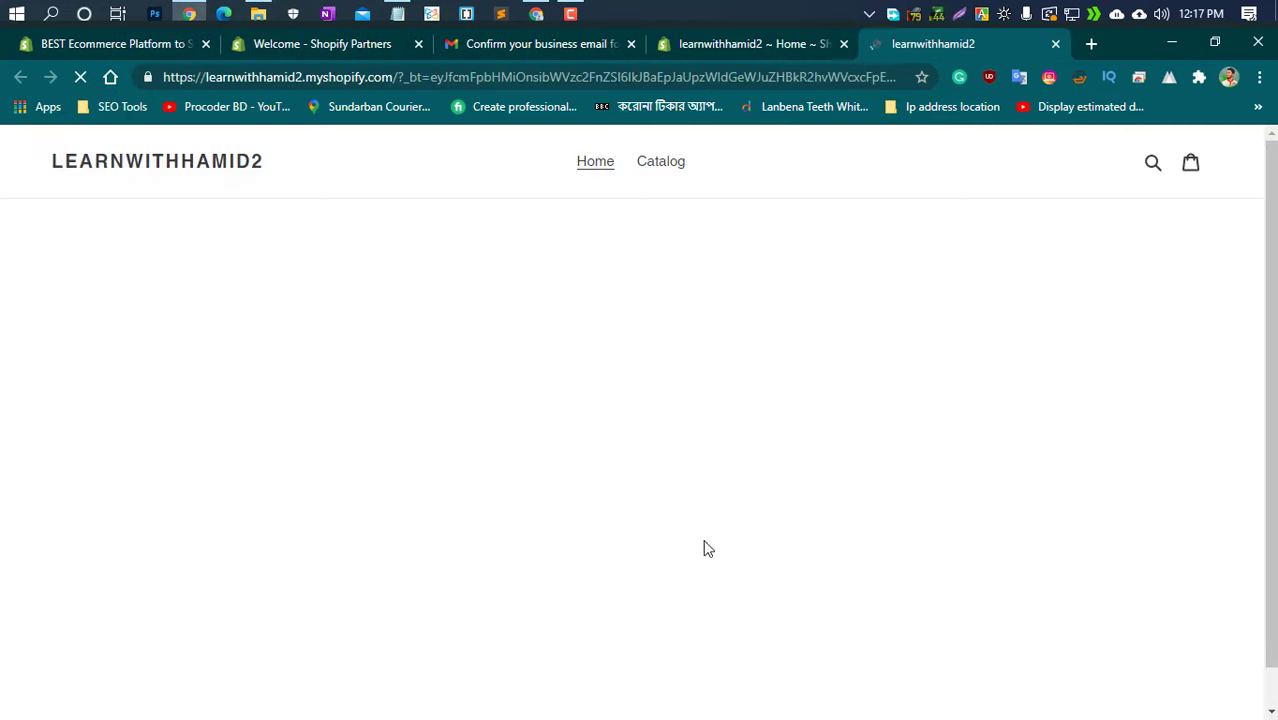
scroll(94, 375, down, 8)
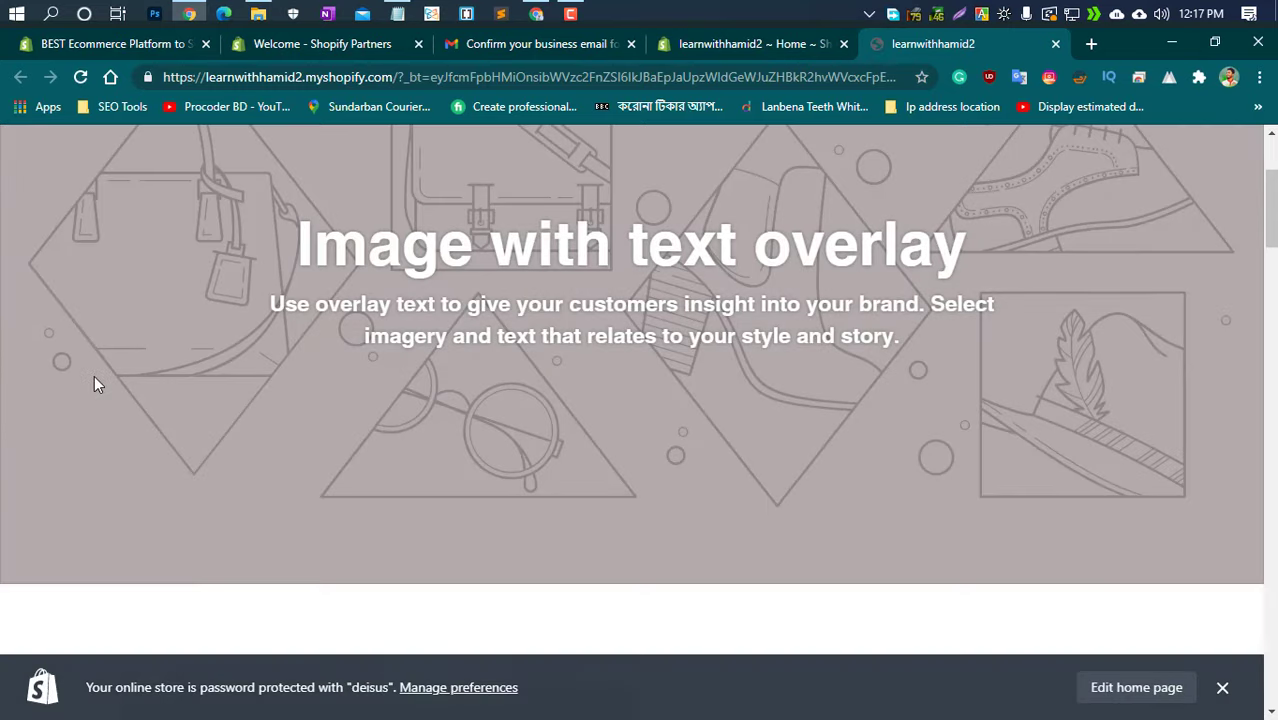
scroll(94, 377, down, 15)
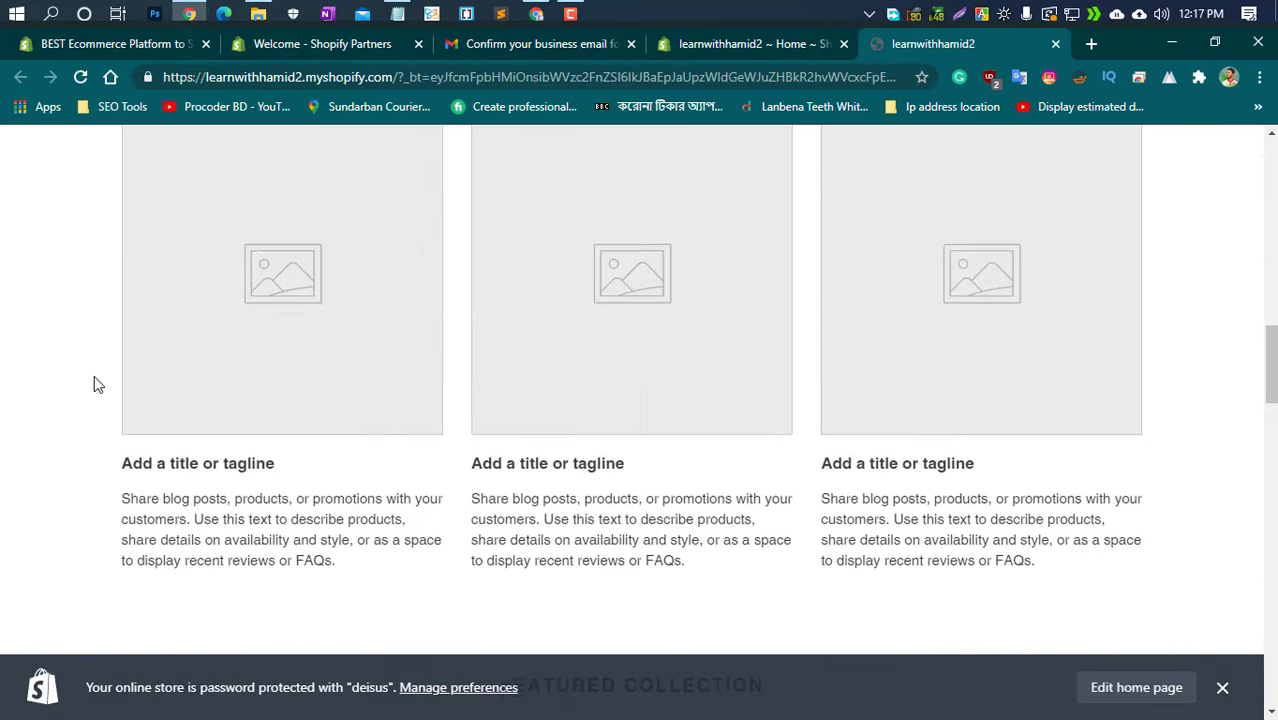
scroll(95, 385, down, 10)
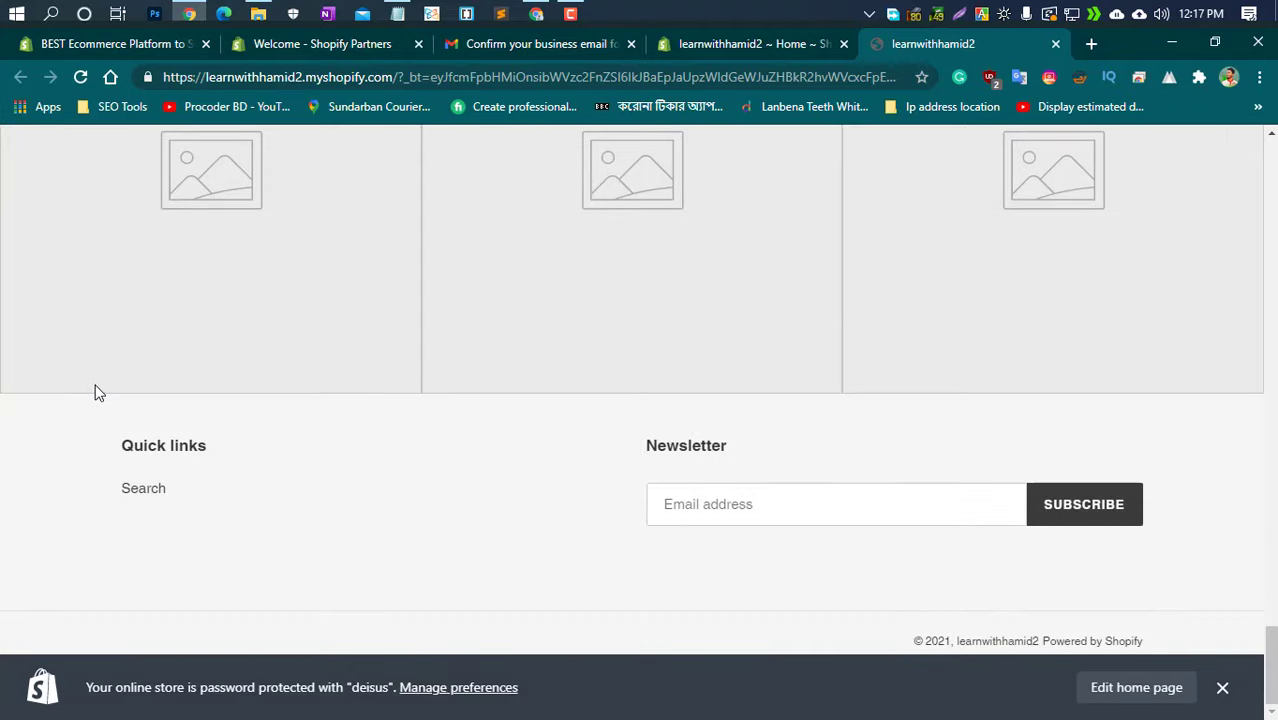
scroll(95, 385, up, 2)
scroll(97, 392, up, 20)
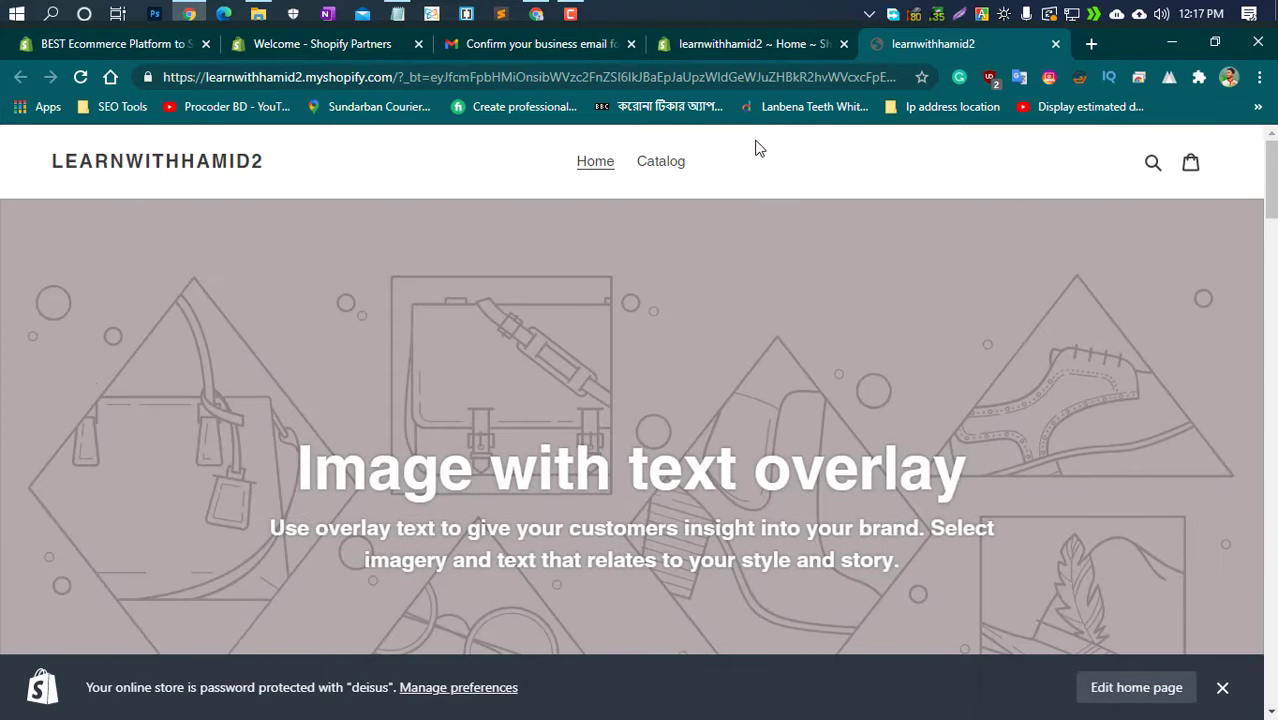
click(763, 46)
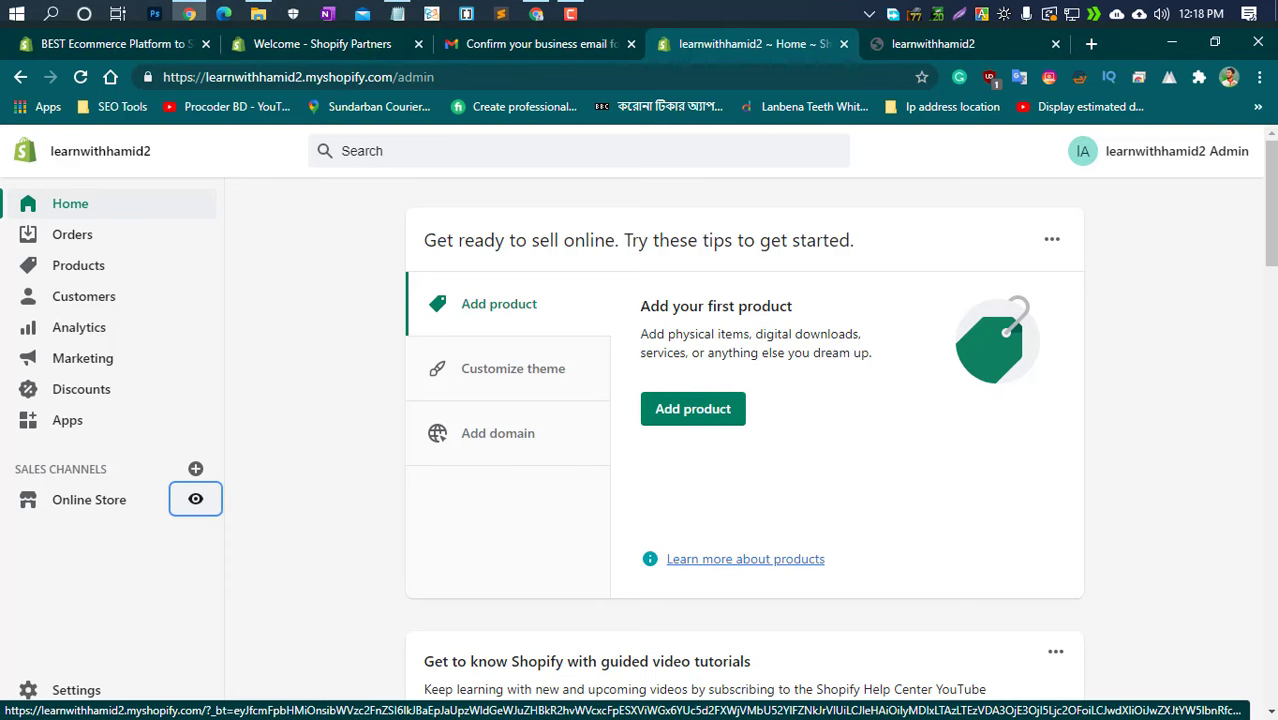
click(951, 43)
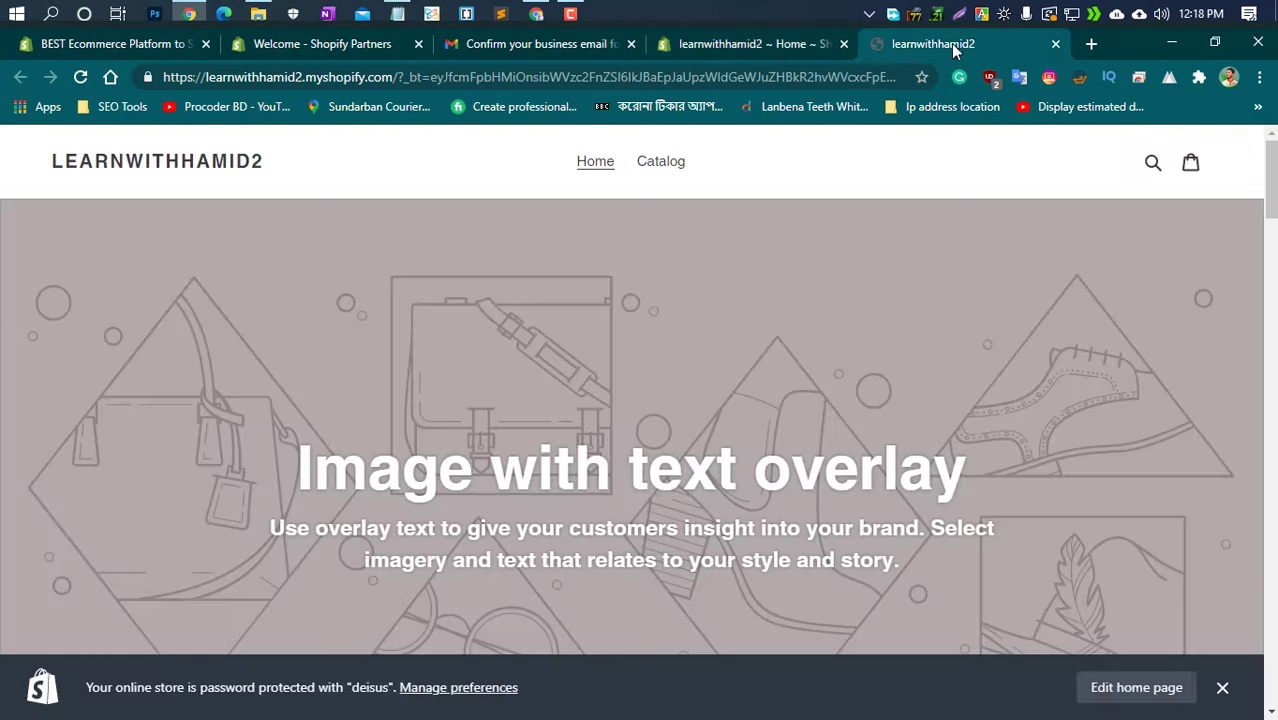
scroll(125, 366, down, 10)
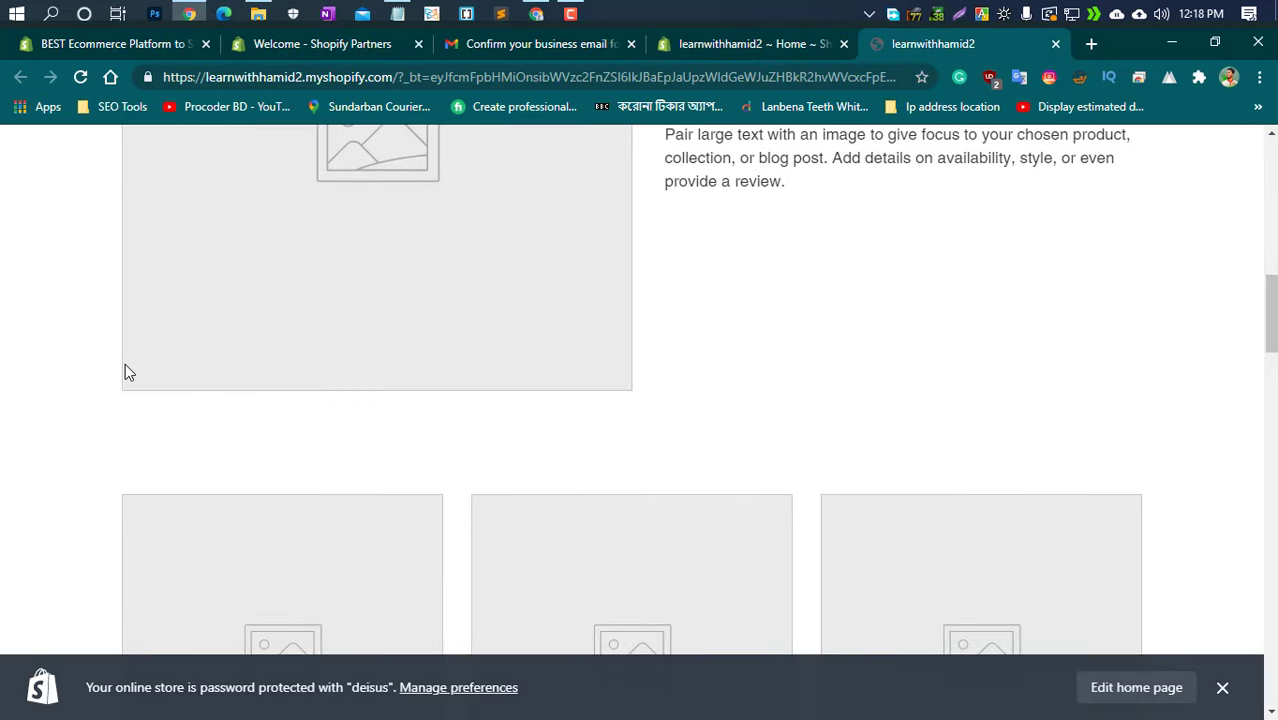
scroll(125, 366, down, 5)
scroll(125, 366, down, 5)
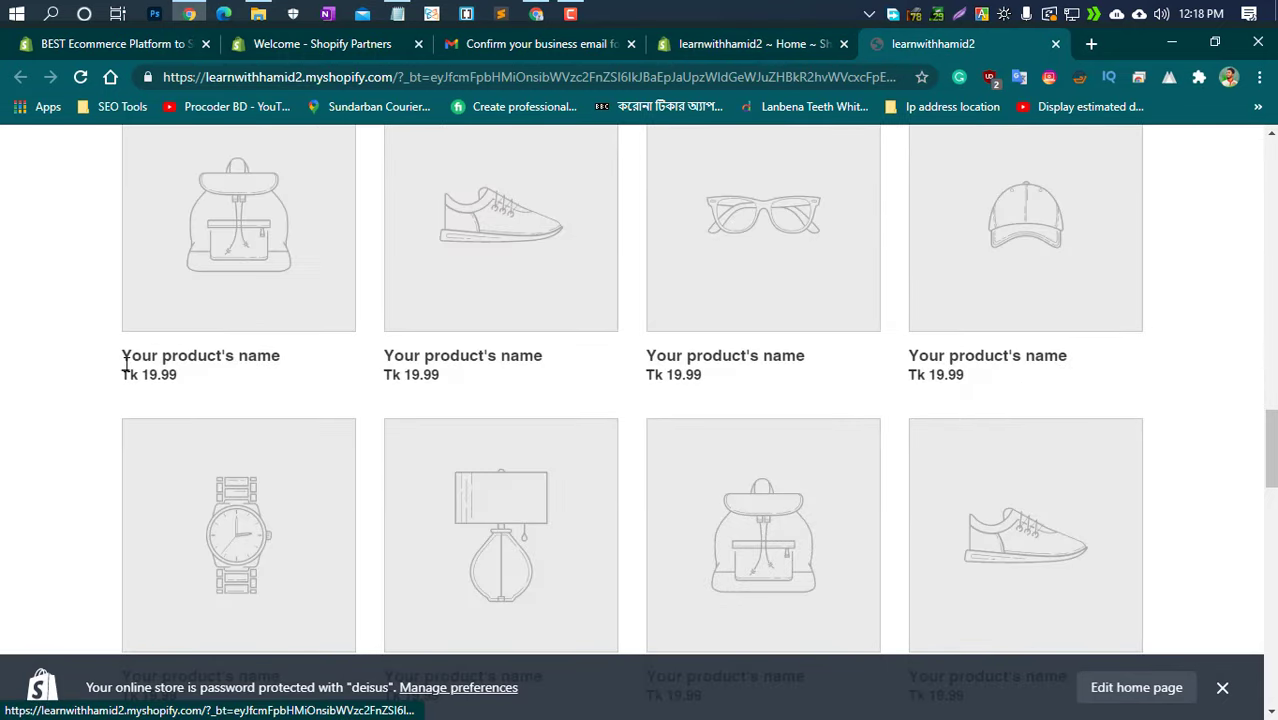
scroll(124, 369, down, 5)
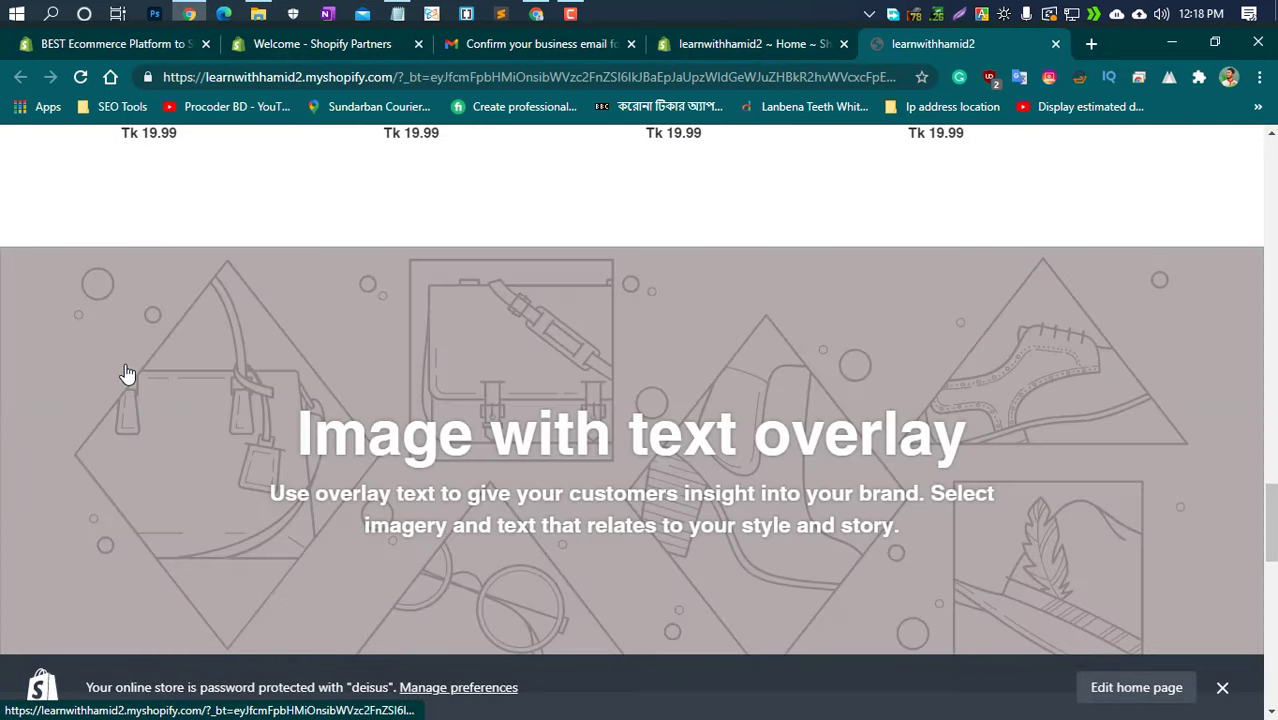
click(724, 45)
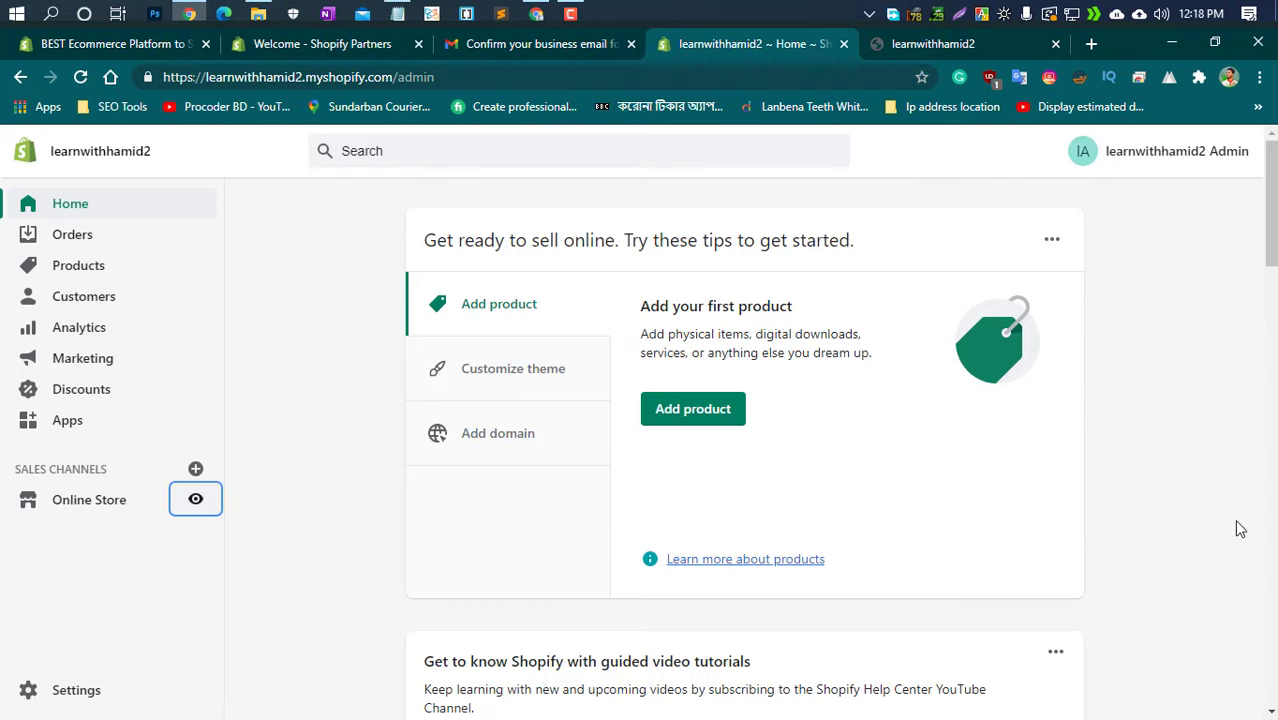